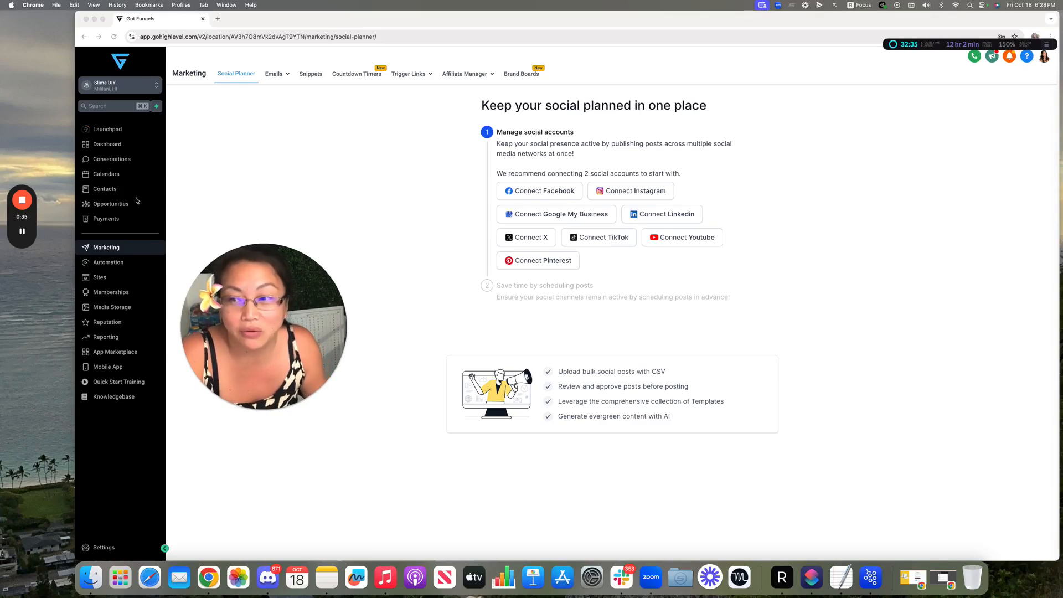
{"action": "left_click", "coordinate": [117, 552]}
{"action": "left_click", "coordinate": [118, 550]}
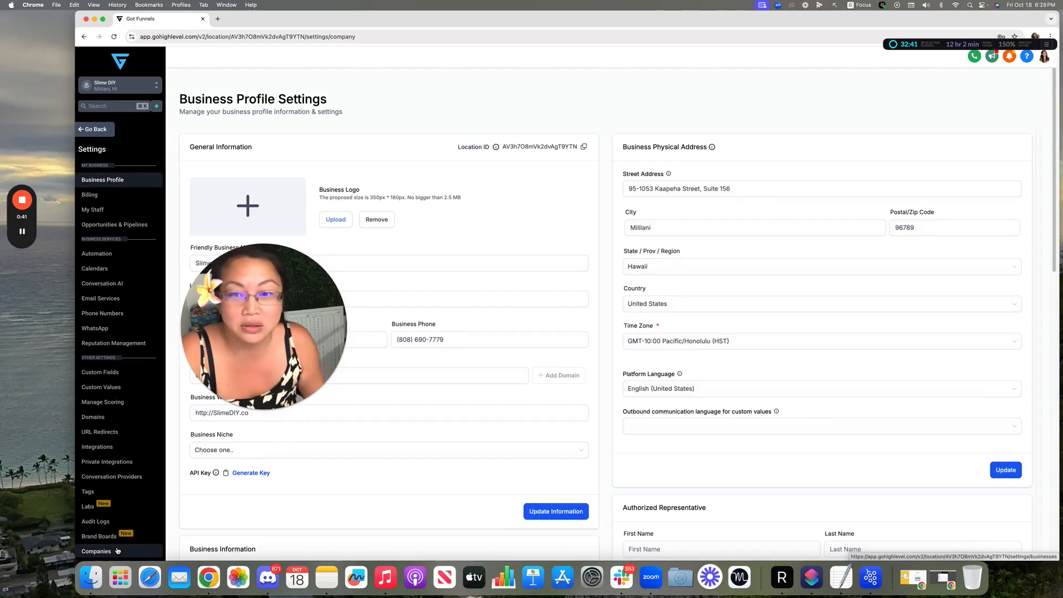
{"action": "left_click", "coordinate": [107, 417]}
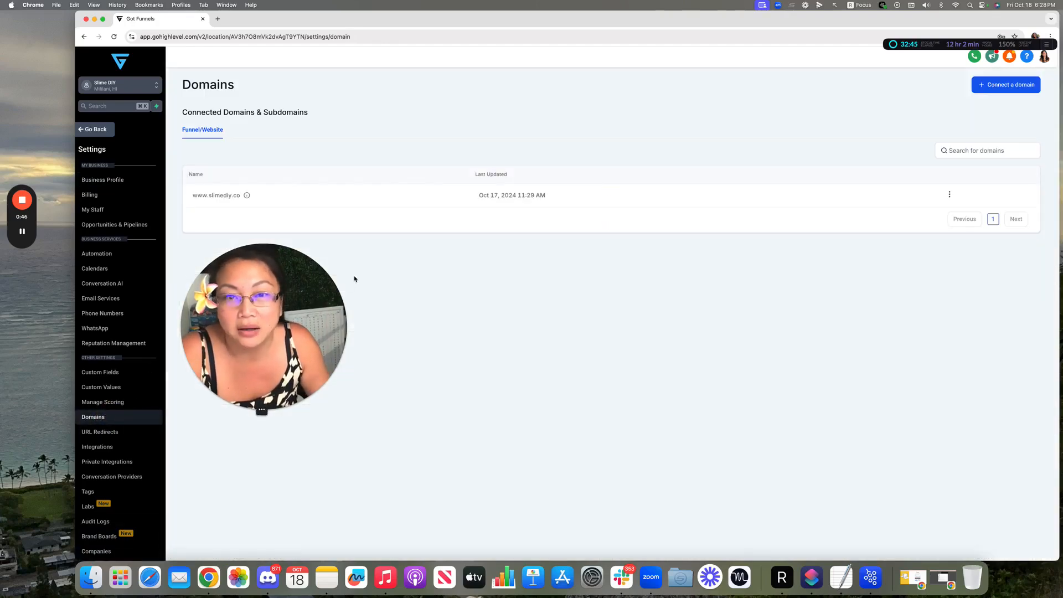
{"action": "left_click", "coordinate": [950, 195]}
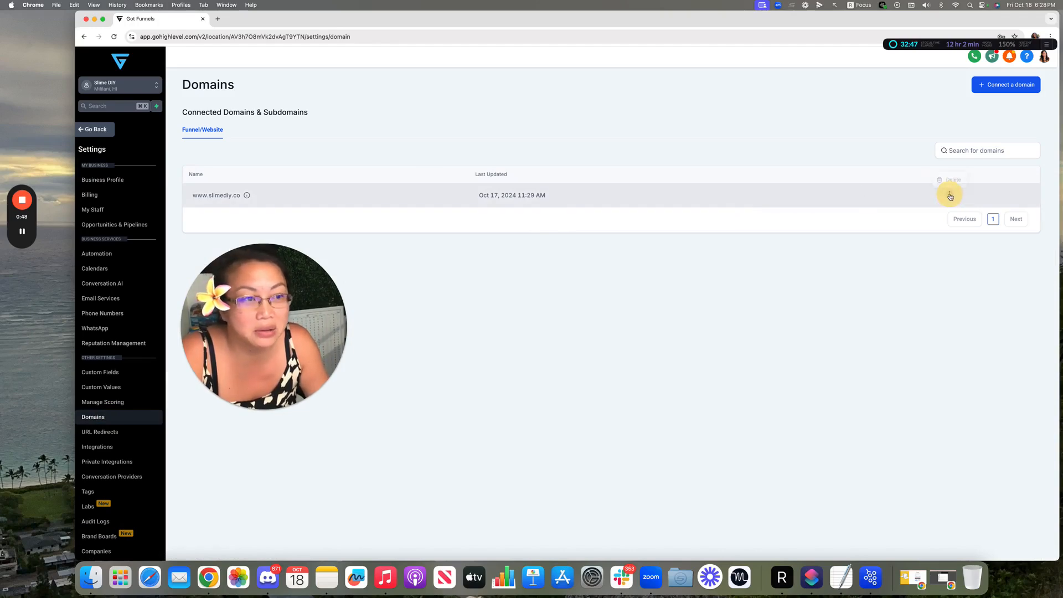
{"action": "left_click", "coordinate": [949, 176]}
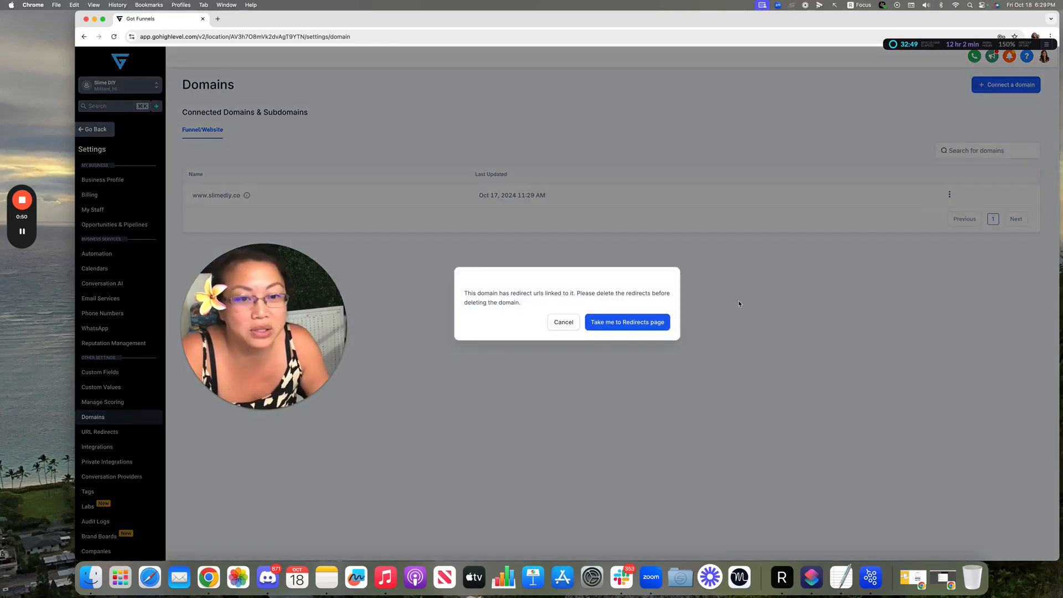
{"action": "left_click", "coordinate": [660, 324]}
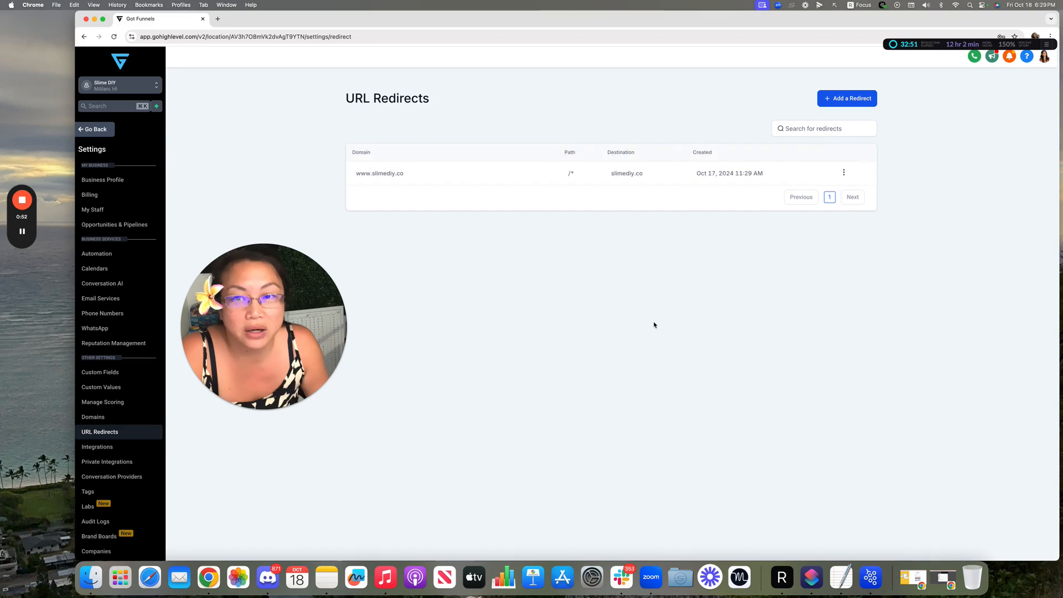
{"action": "left_click", "coordinate": [844, 172]}
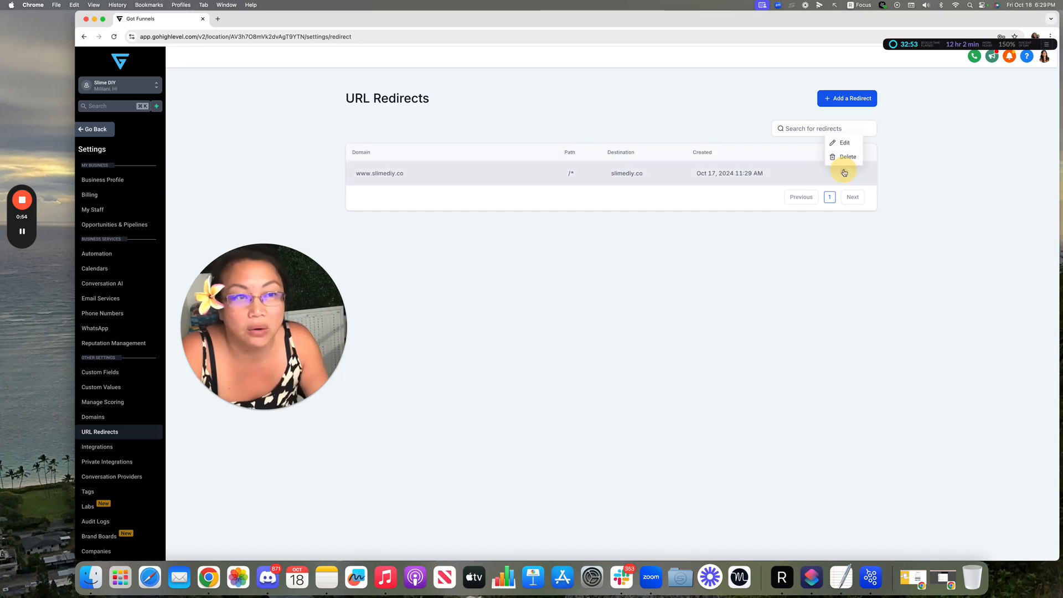
{"action": "left_click", "coordinate": [844, 157]}
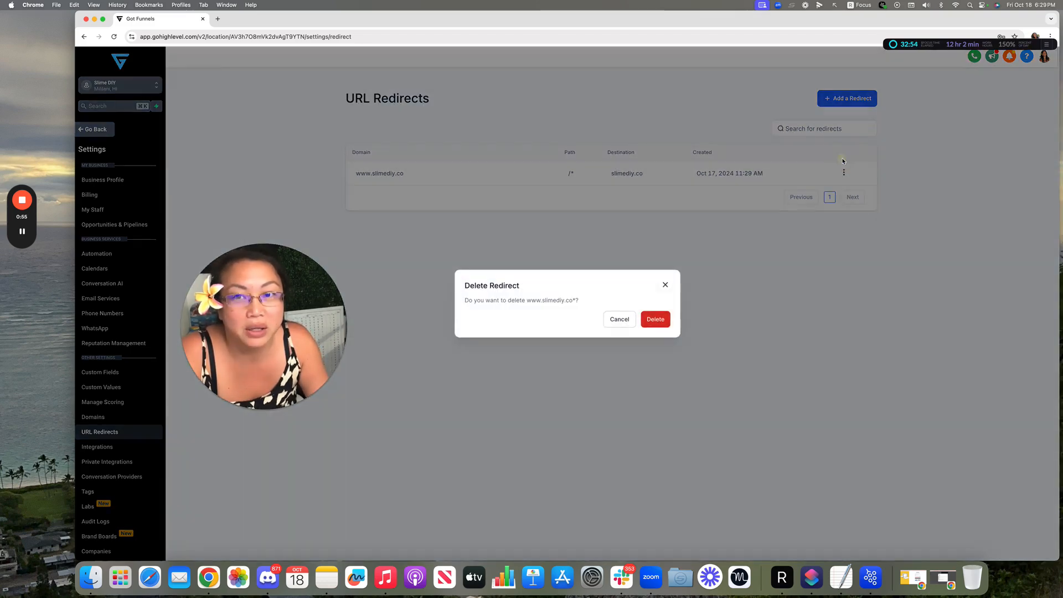
{"action": "left_click", "coordinate": [655, 320]}
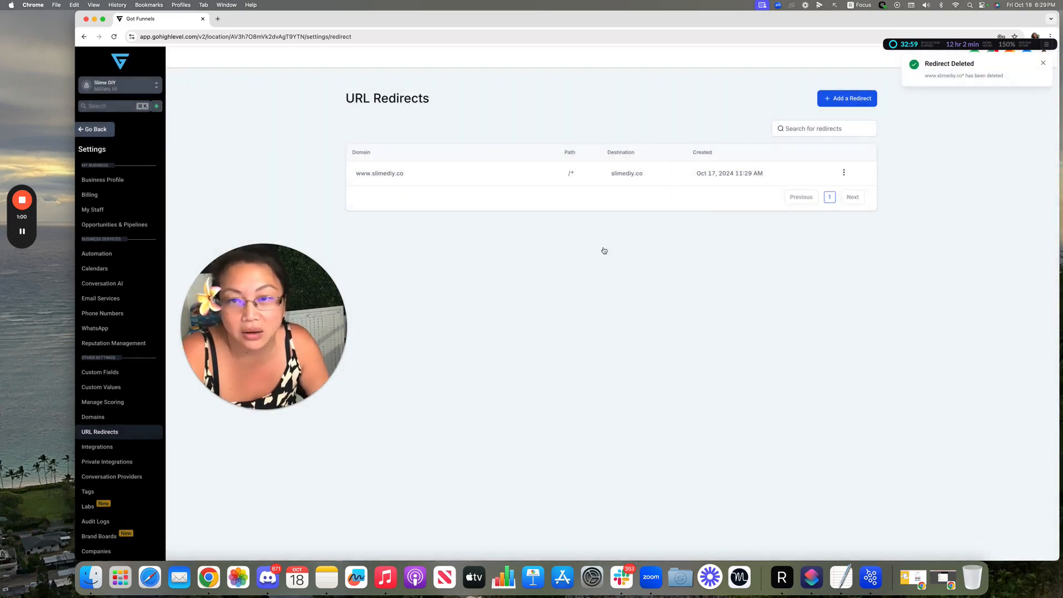
{"action": "left_click", "coordinate": [120, 420]}
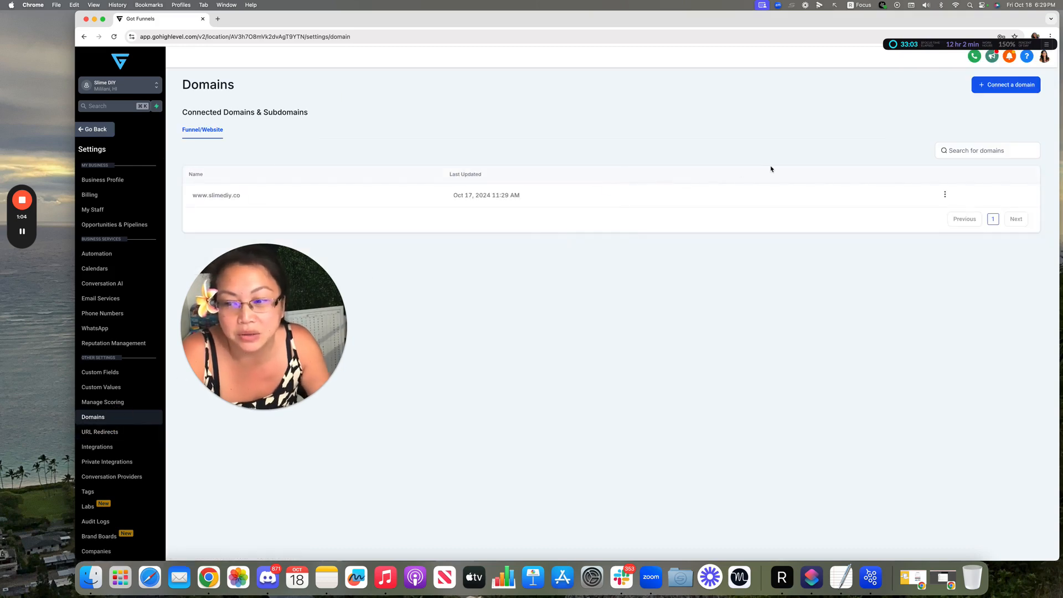
{"action": "left_click", "coordinate": [945, 194]}
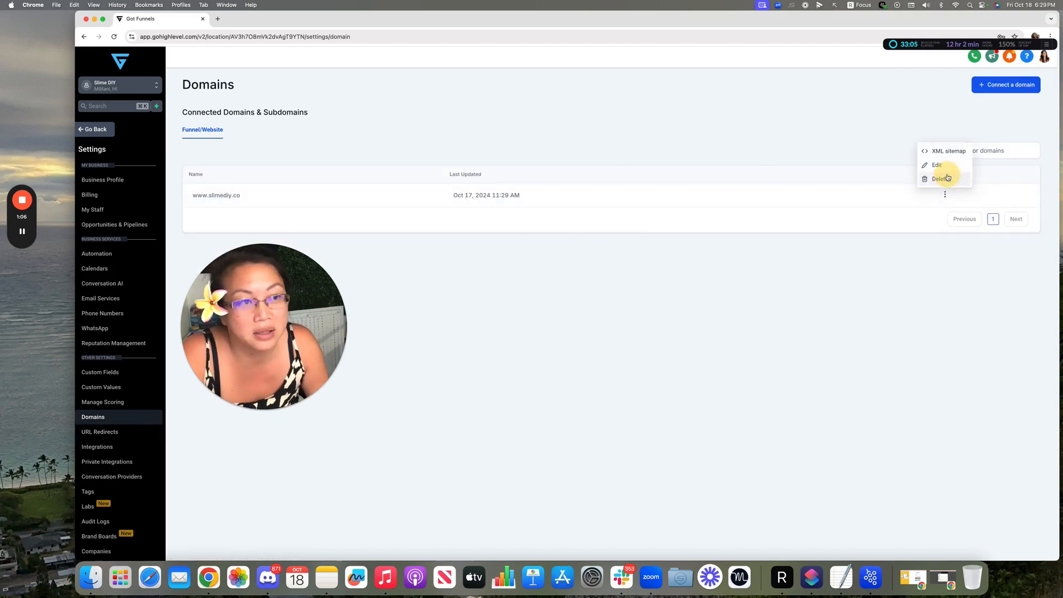
{"action": "left_click", "coordinate": [942, 176]}
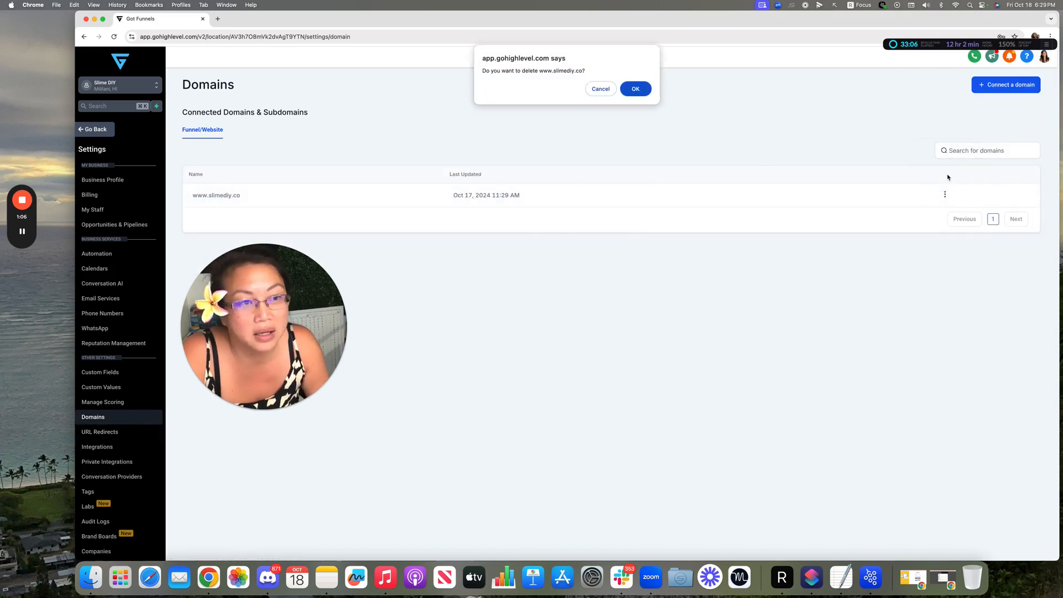
{"action": "left_click", "coordinate": [647, 95]}
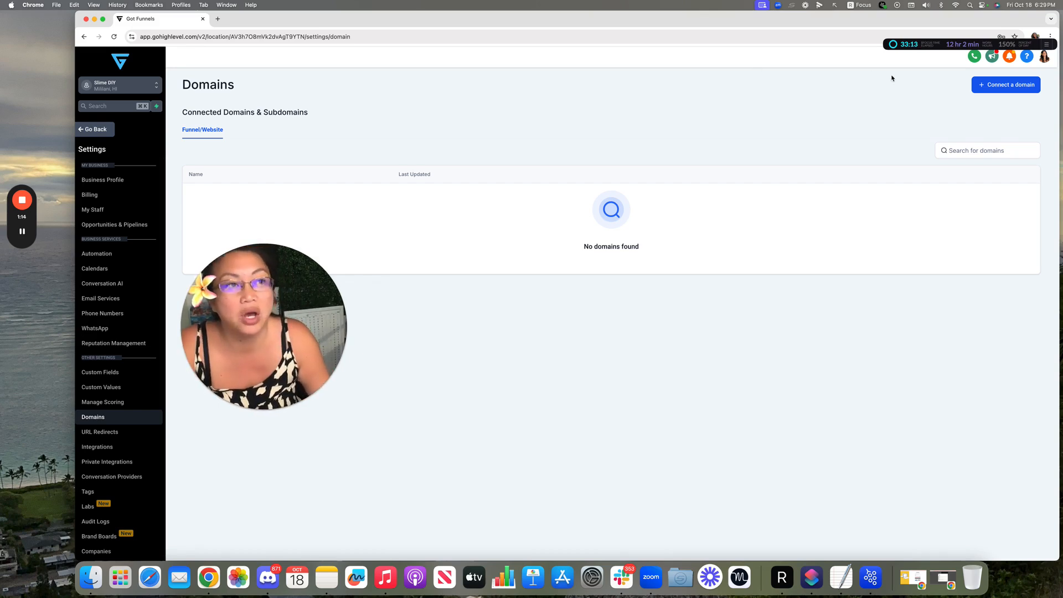
- Start connecting a new domain for funnels and websites, entering slimediy.co as the domain
{"action": "left_click", "coordinate": [989, 86]}
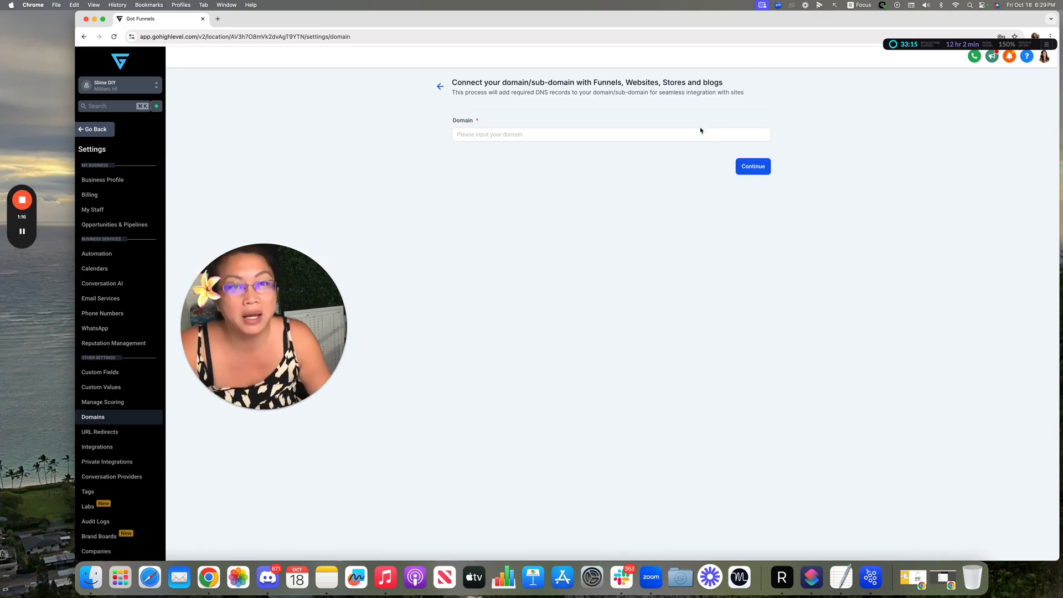
{"action": "left_click", "coordinate": [686, 133]}
{"action": "type", "text": "slime"}
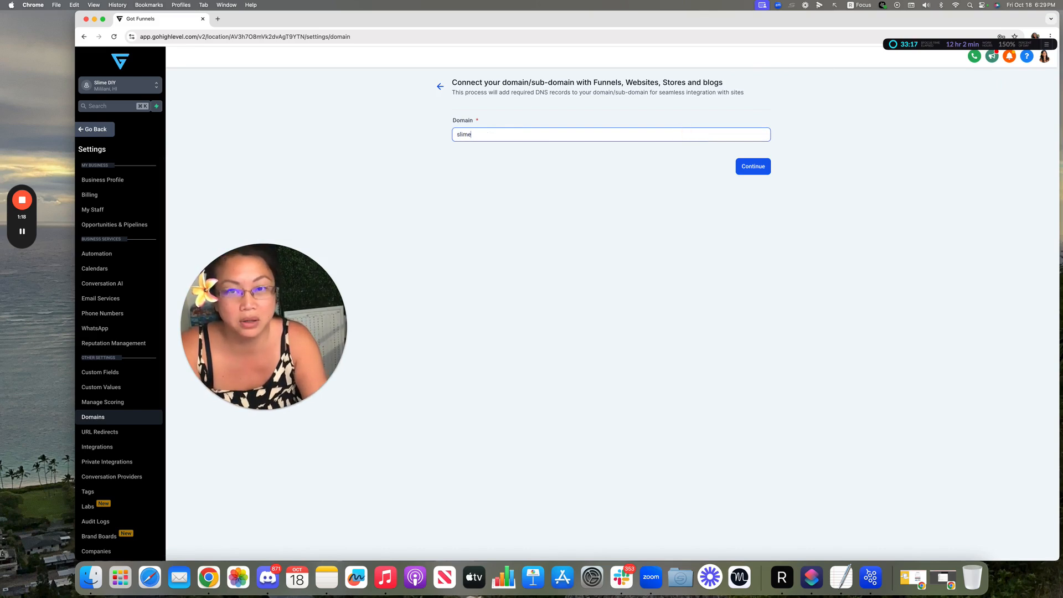
{"action": "type", "text": "diy."}
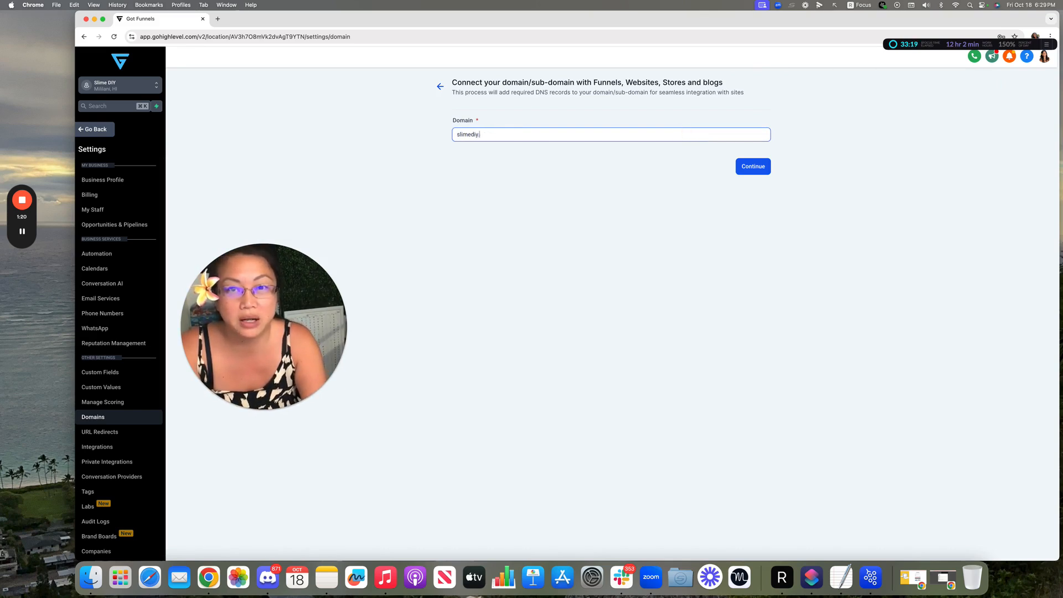
{"action": "type", "text": "co"}
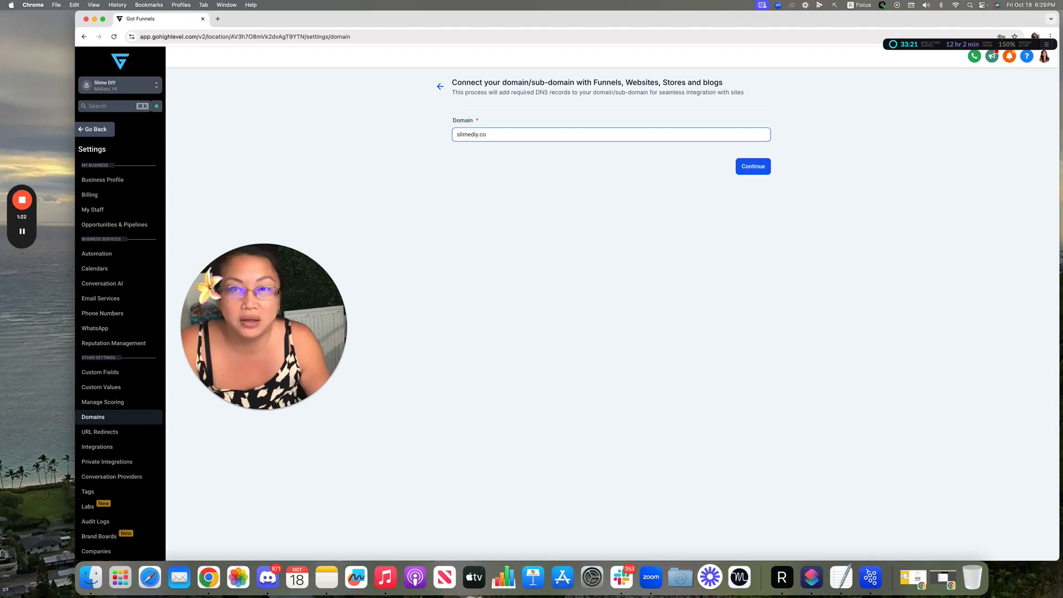
{"action": "left_click", "coordinate": [739, 169]}
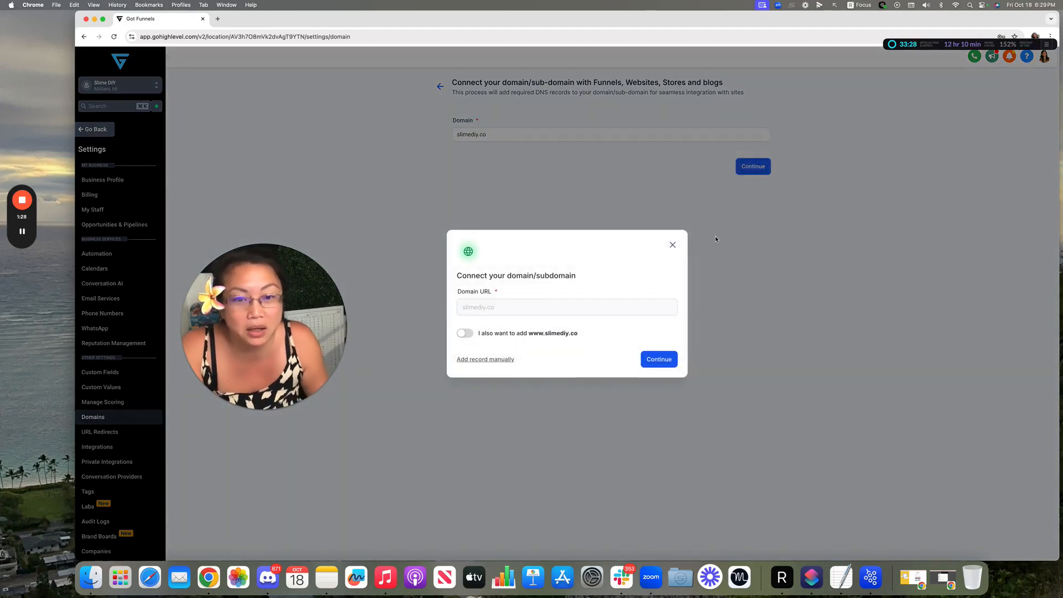
{"action": "left_click", "coordinate": [465, 333]}
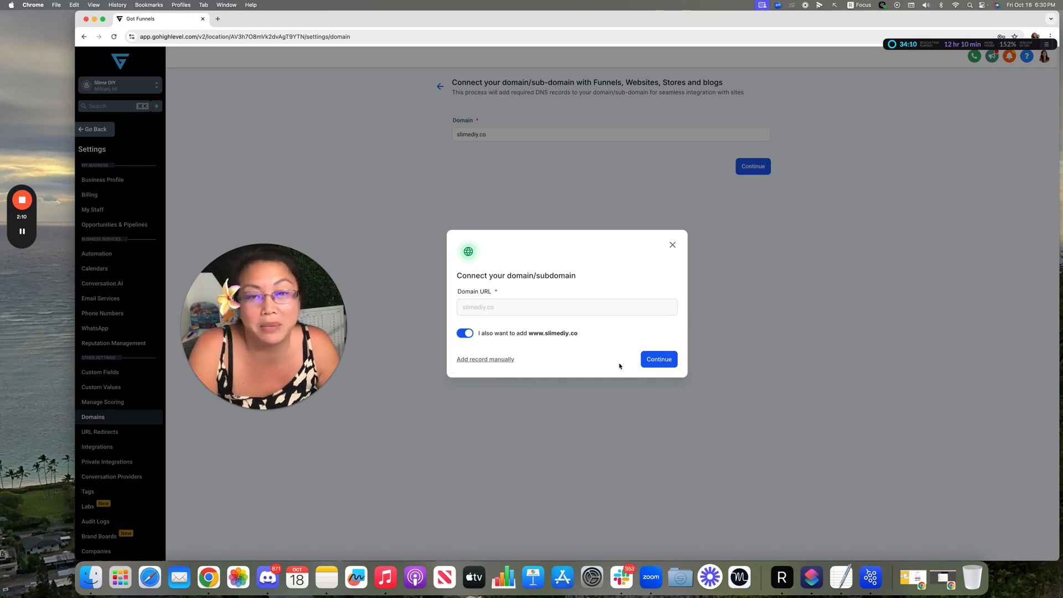
{"action": "left_click", "coordinate": [483, 363]}
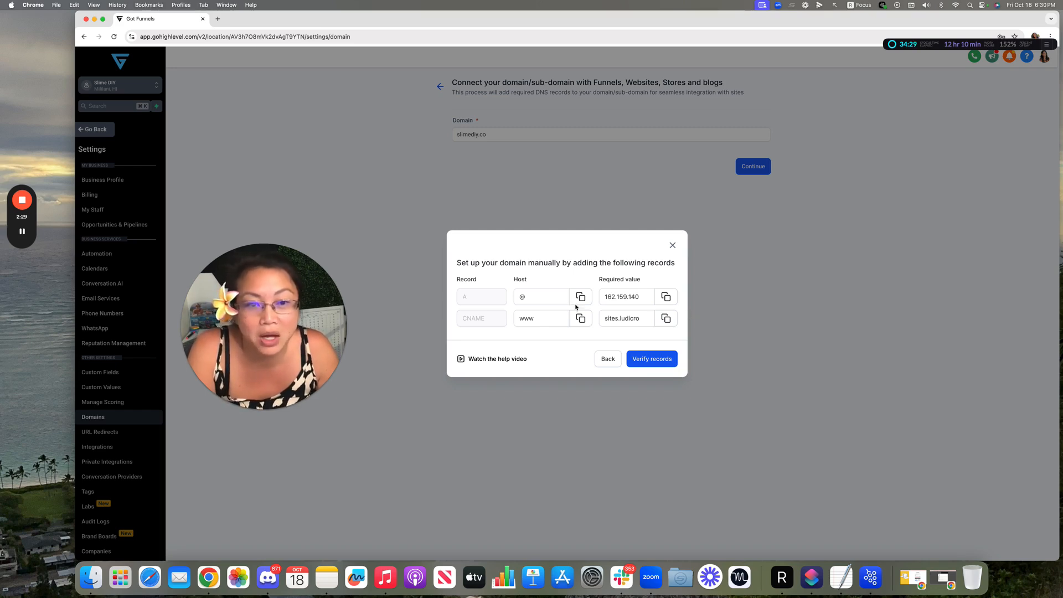
{"action": "left_click", "coordinate": [654, 359]}
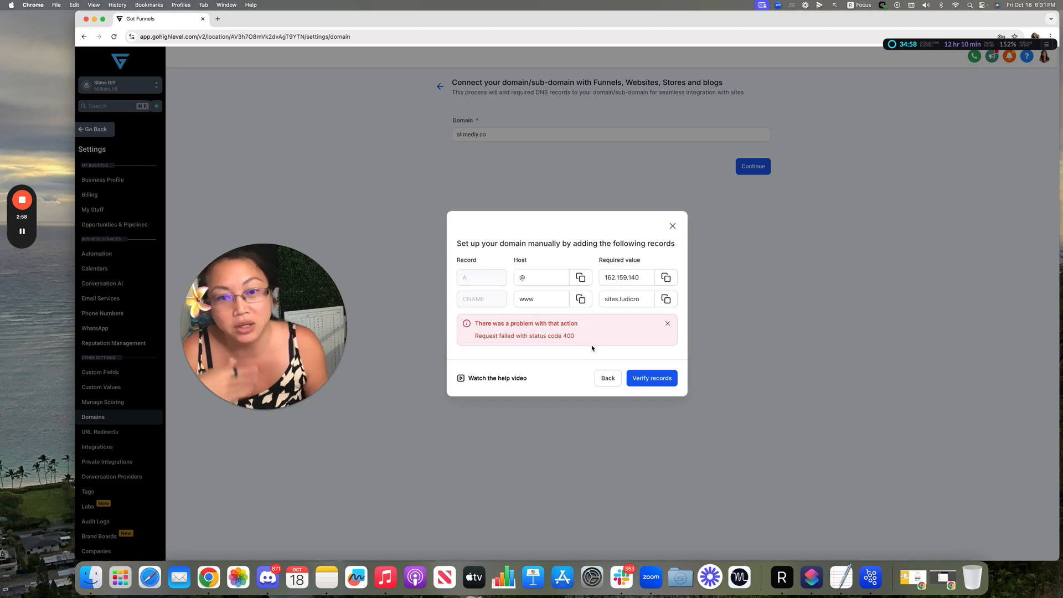
{"action": "left_click", "coordinate": [629, 375]}
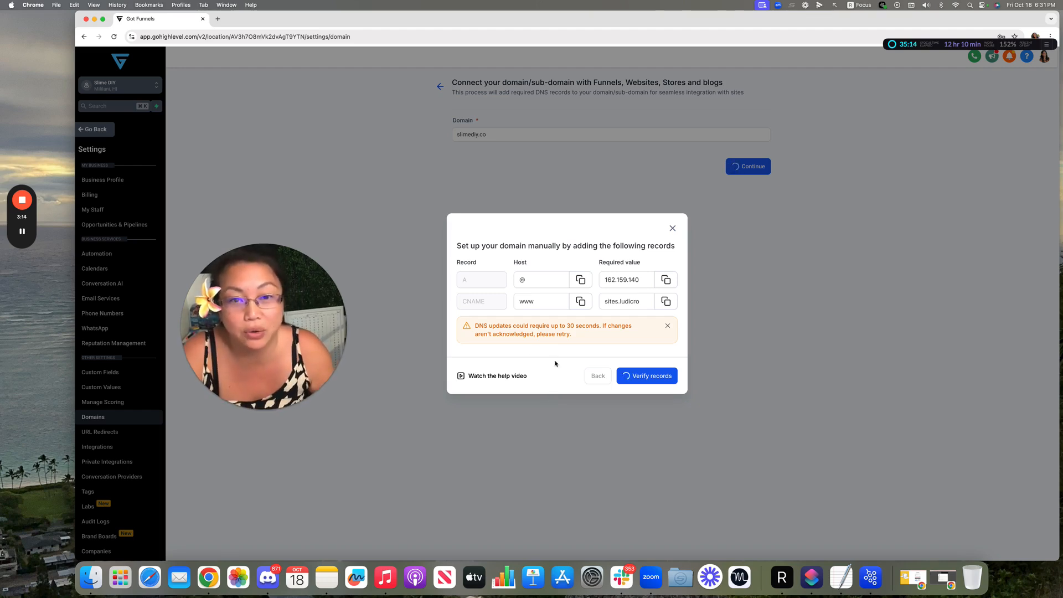
{"action": "mouse_move", "coordinate": [18, 236]}
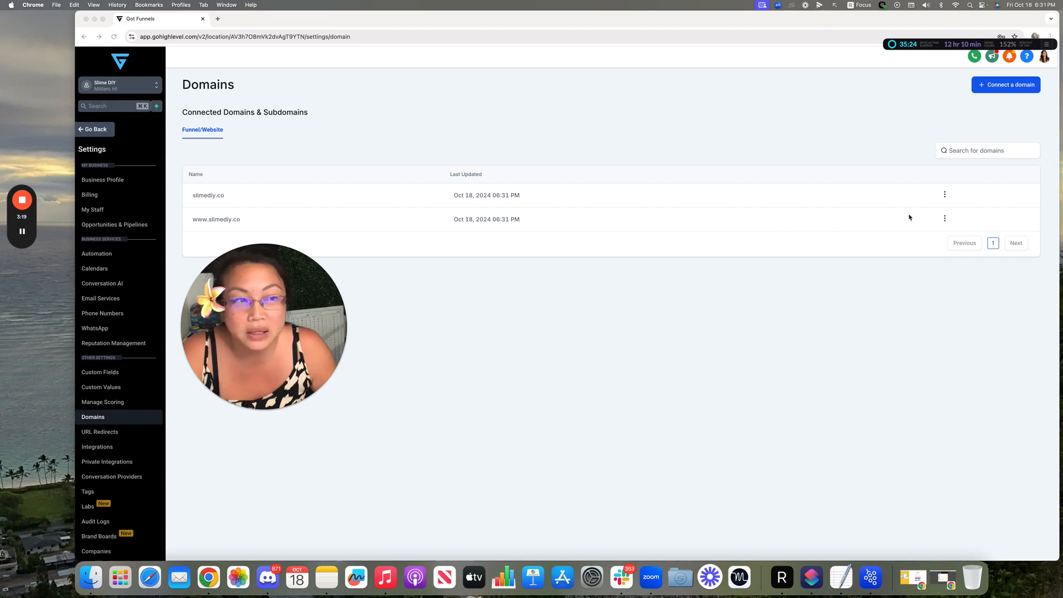
- Edit slimediy.co, setting both its default page and its default 404/error page to Ice Cream Shop / Products List
{"action": "left_click", "coordinate": [945, 194]}
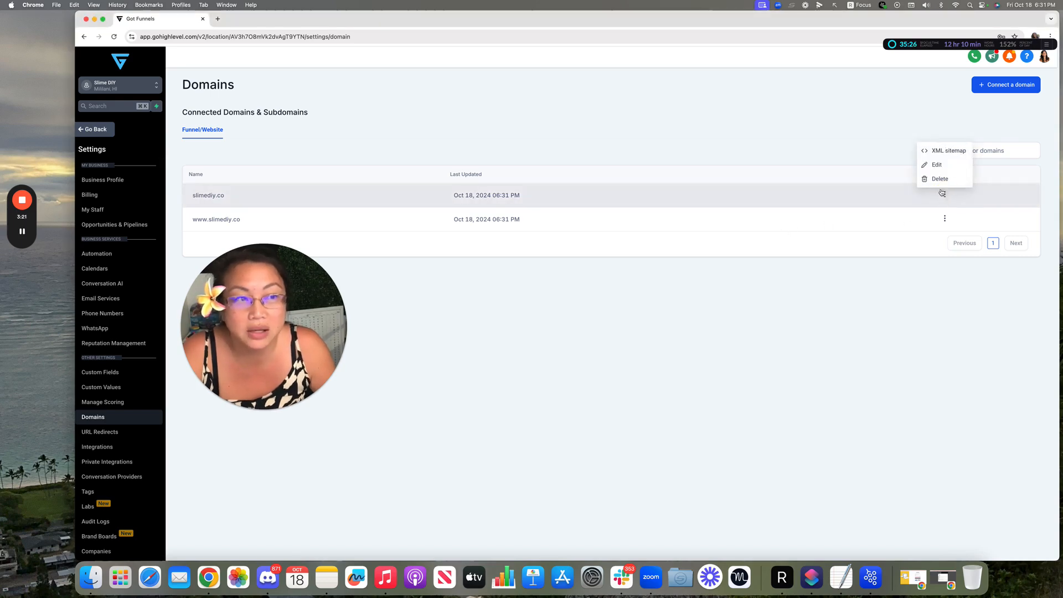
{"action": "left_click", "coordinate": [937, 165]}
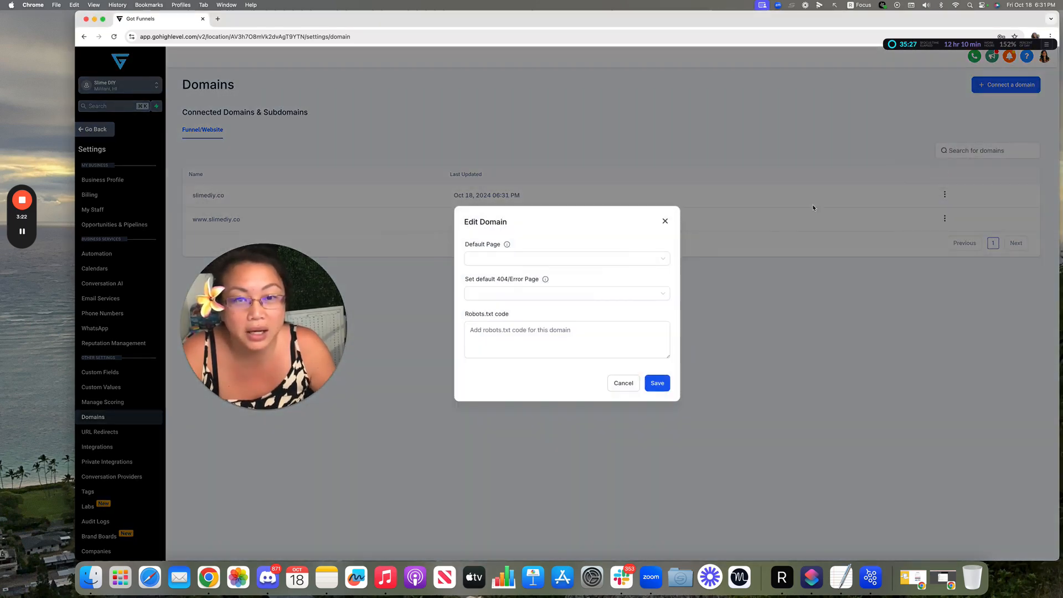
{"action": "left_click", "coordinate": [561, 260]}
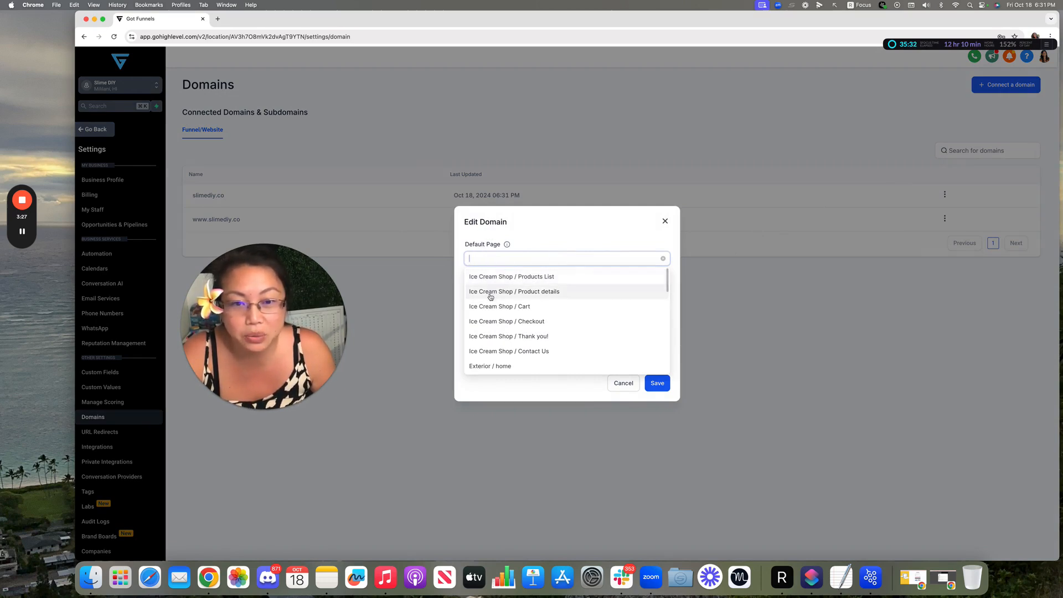
{"action": "scroll", "coordinate": [513, 334], "scroll_direction": "down", "scroll_amount": 2}
{"action": "scroll", "coordinate": [512, 333], "scroll_direction": "up", "scroll_amount": 2}
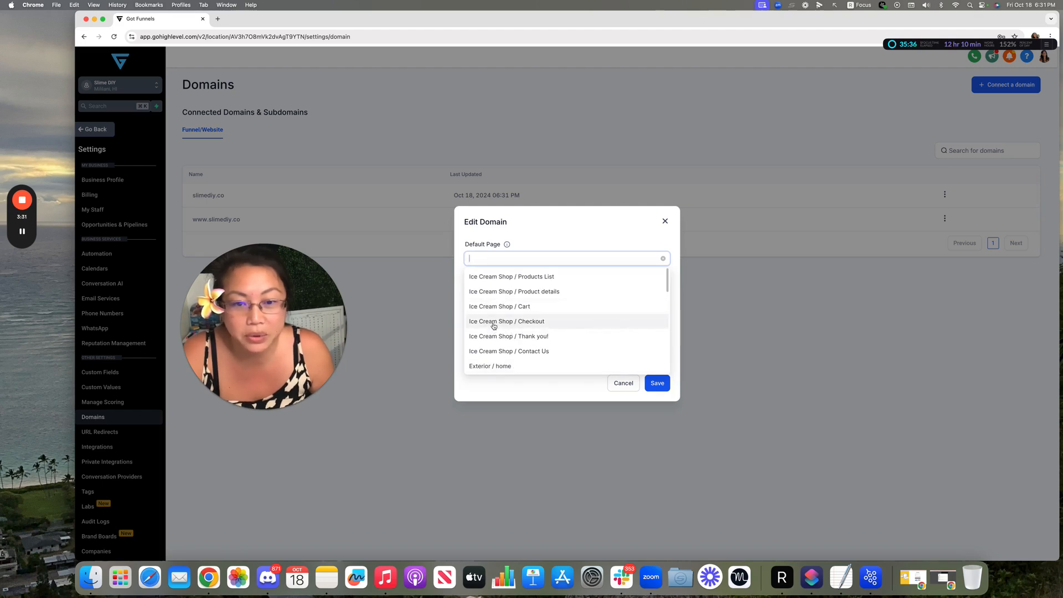
{"action": "left_click", "coordinate": [483, 281]}
{"action": "left_click", "coordinate": [498, 292]}
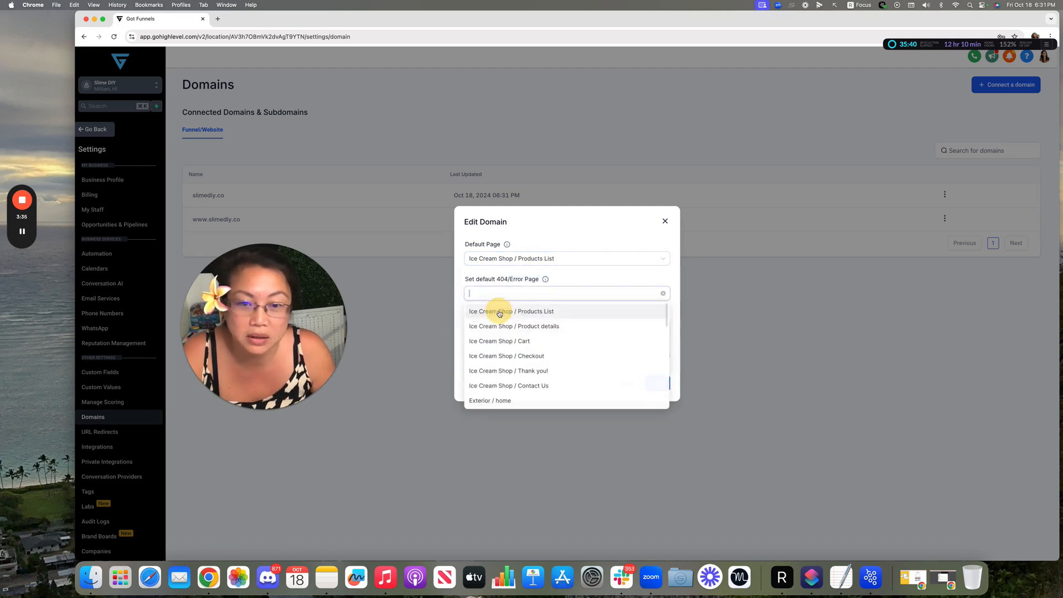
{"action": "left_click", "coordinate": [495, 313]}
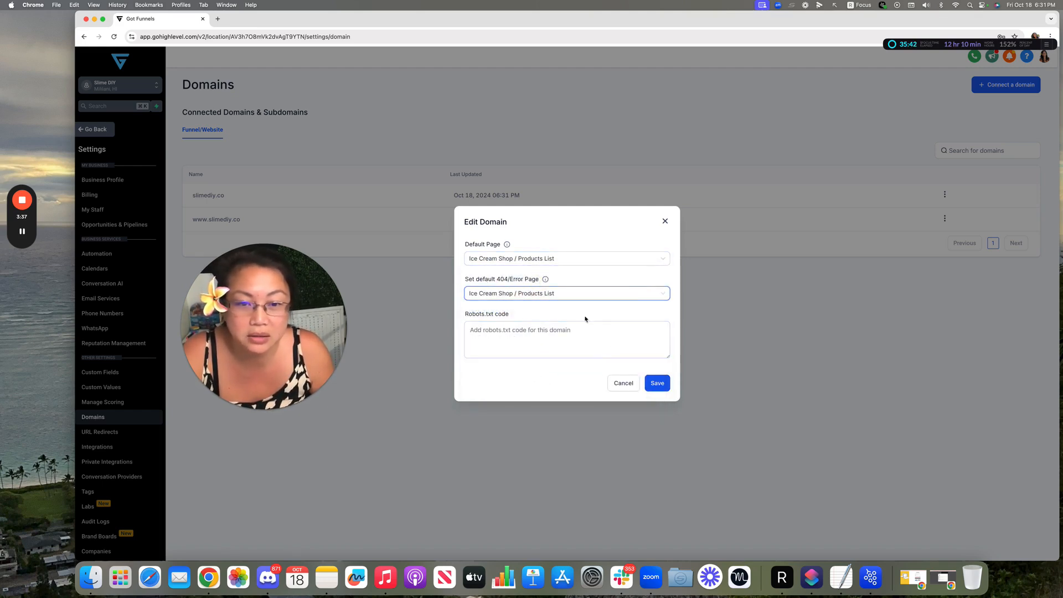
- Look through the default page choices, pick Ice Cream Shop / Products List again, and save the slimediy.co settings
{"action": "left_click", "coordinate": [565, 261]}
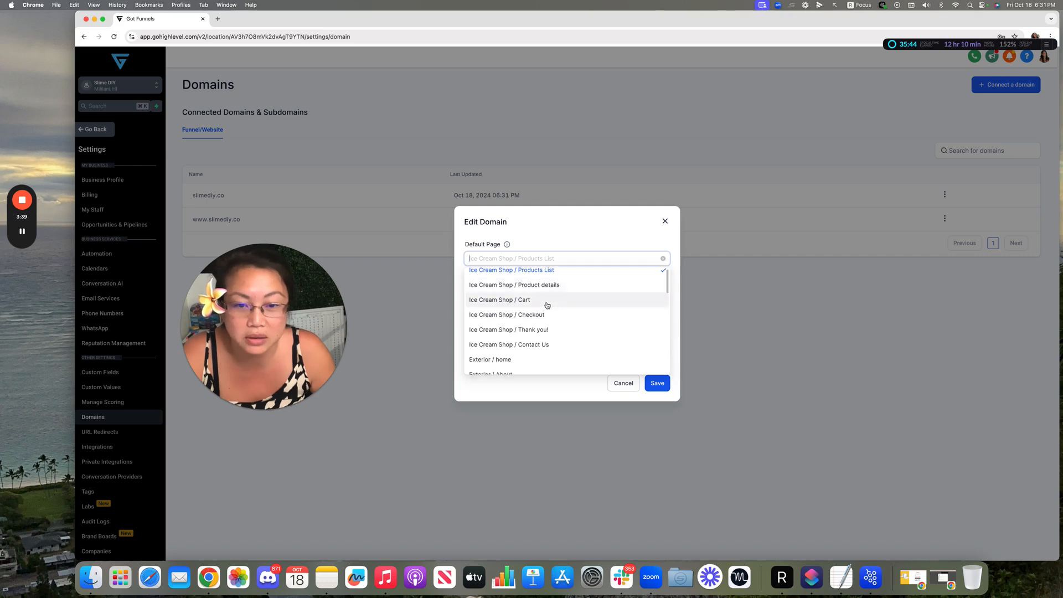
{"action": "scroll", "coordinate": [548, 307], "scroll_direction": "down", "scroll_amount": 5}
{"action": "scroll", "coordinate": [548, 306], "scroll_direction": "down", "scroll_amount": 5}
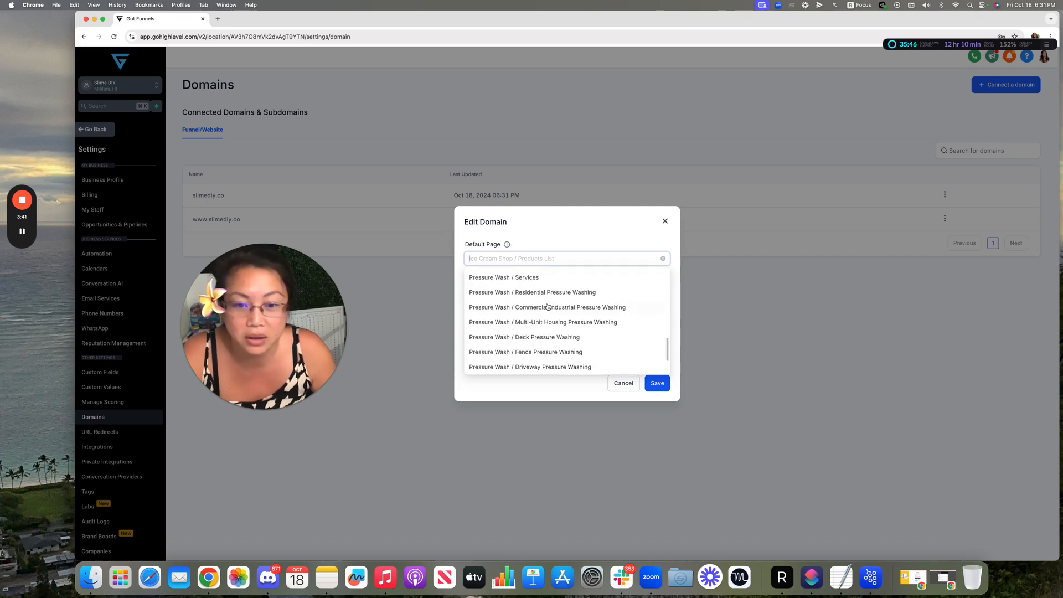
{"action": "scroll", "coordinate": [548, 306], "scroll_direction": "up", "scroll_amount": 5}
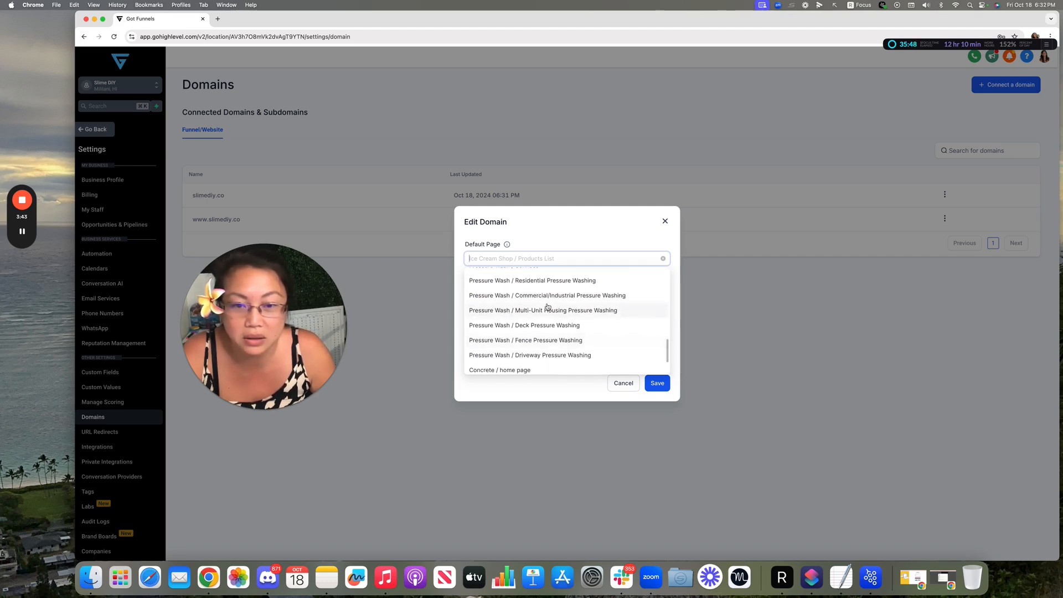
{"action": "scroll", "coordinate": [548, 306], "scroll_direction": "up", "scroll_amount": 6}
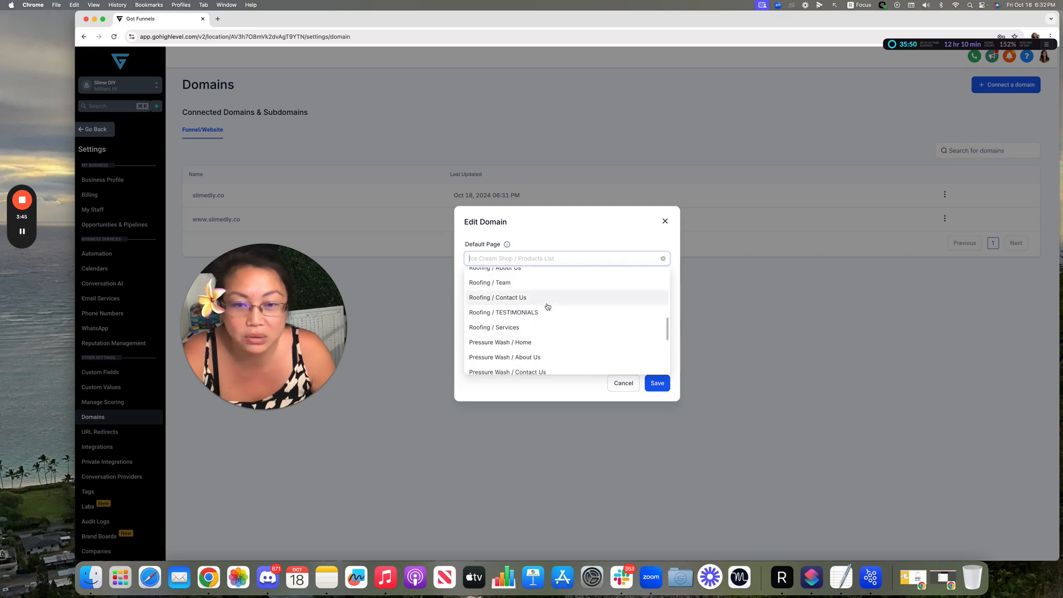
{"action": "scroll", "coordinate": [548, 306], "scroll_direction": "up", "scroll_amount": 4}
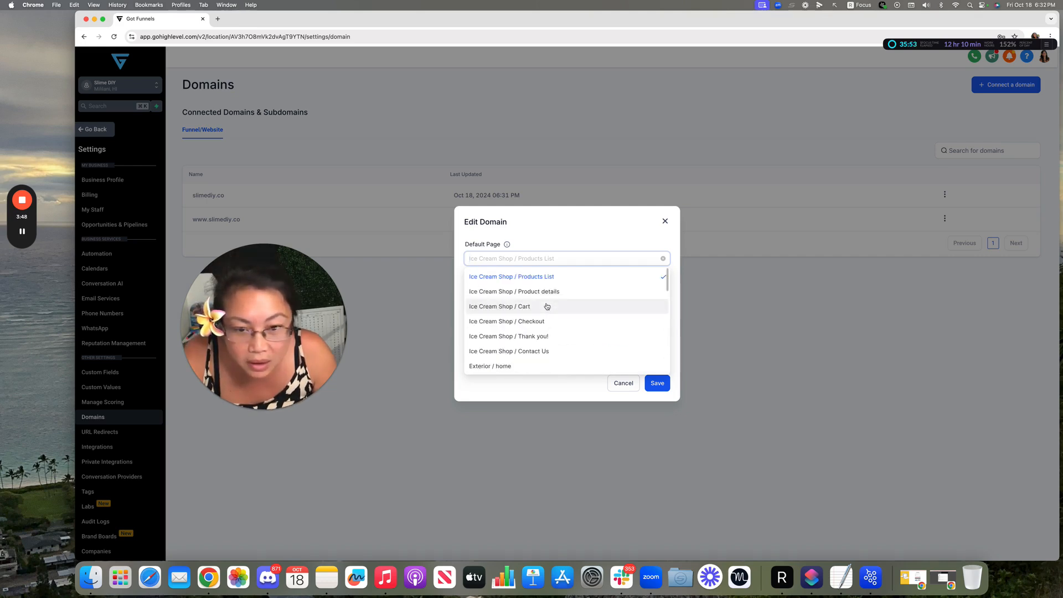
{"action": "left_click", "coordinate": [551, 277]}
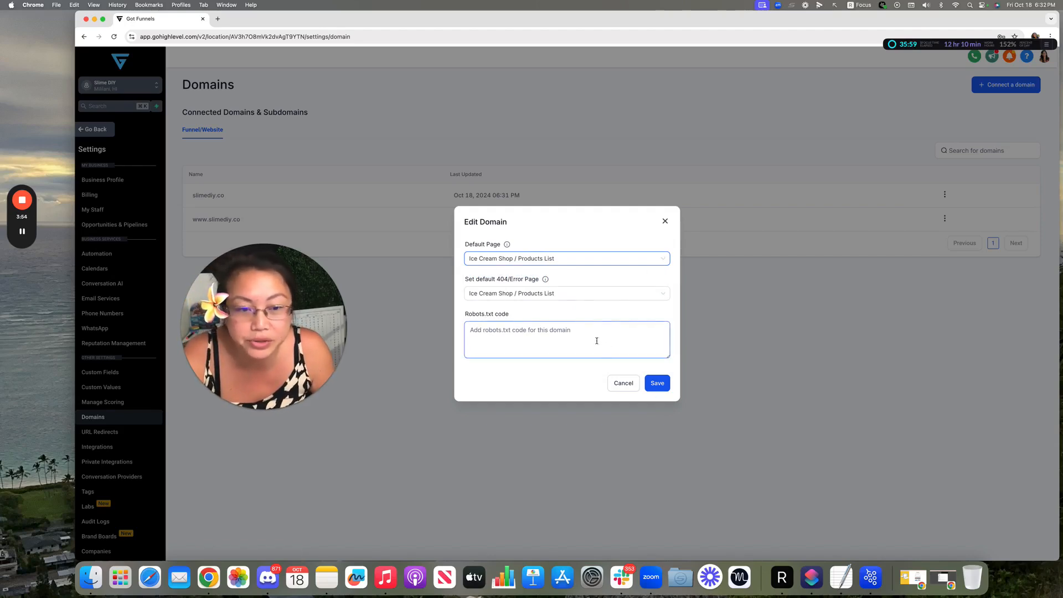
{"action": "left_click", "coordinate": [658, 384]}
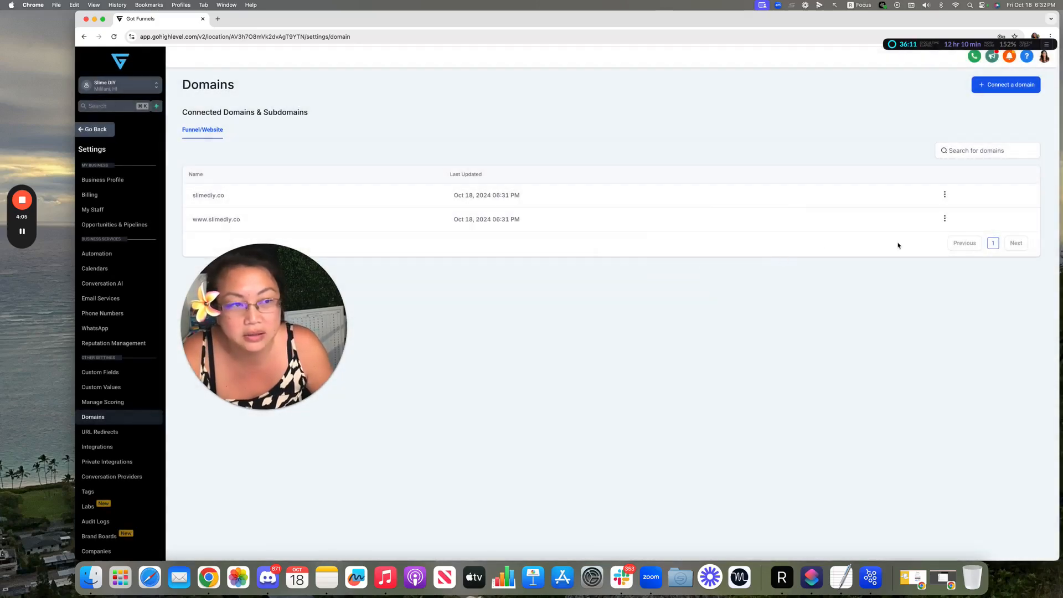
{"action": "left_click", "coordinate": [945, 219]}
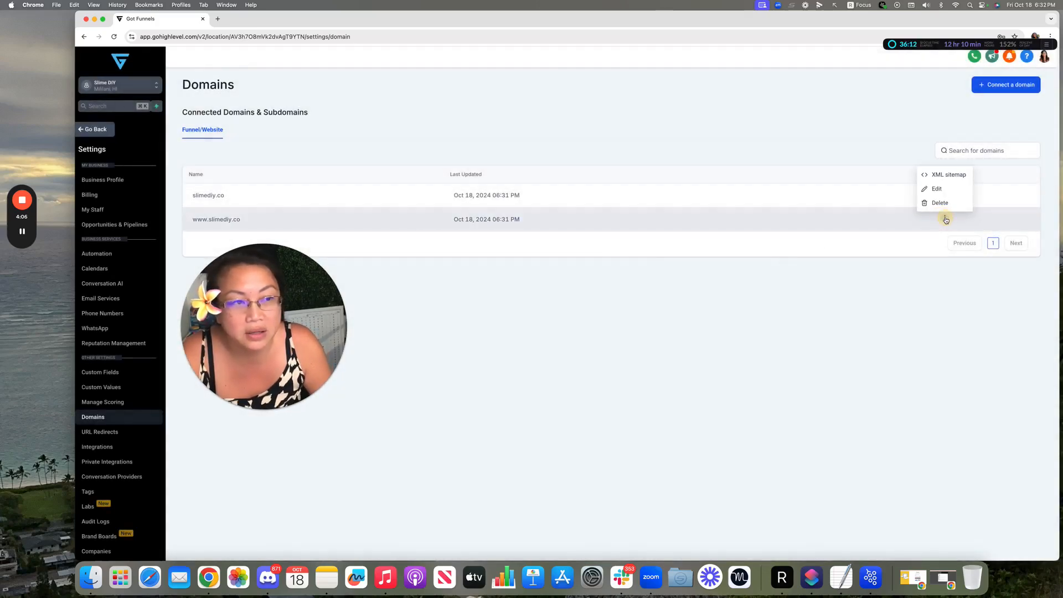
{"action": "left_click", "coordinate": [944, 189]}
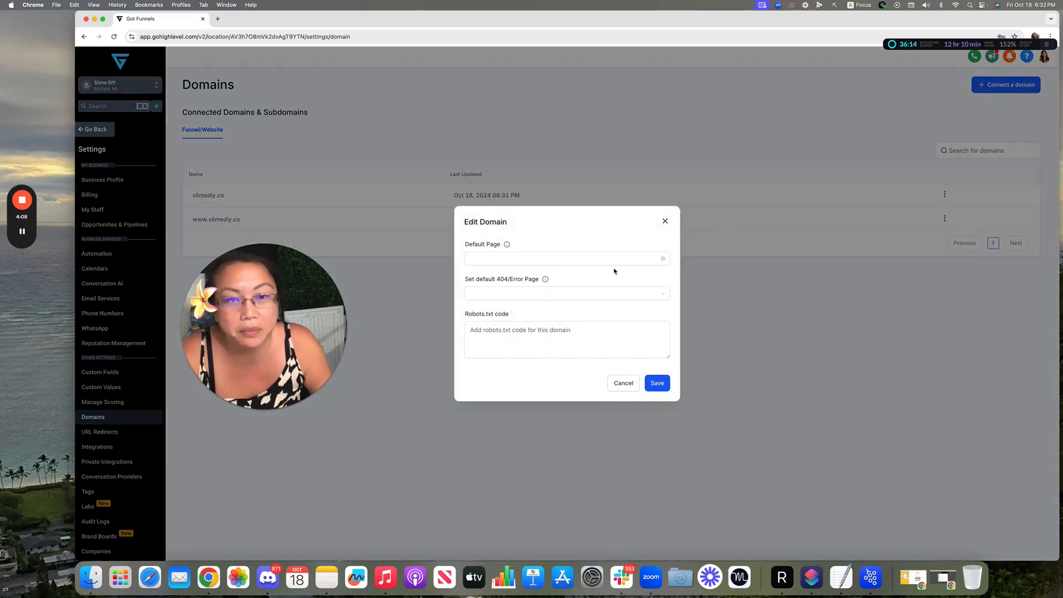
{"action": "left_click", "coordinate": [593, 259]}
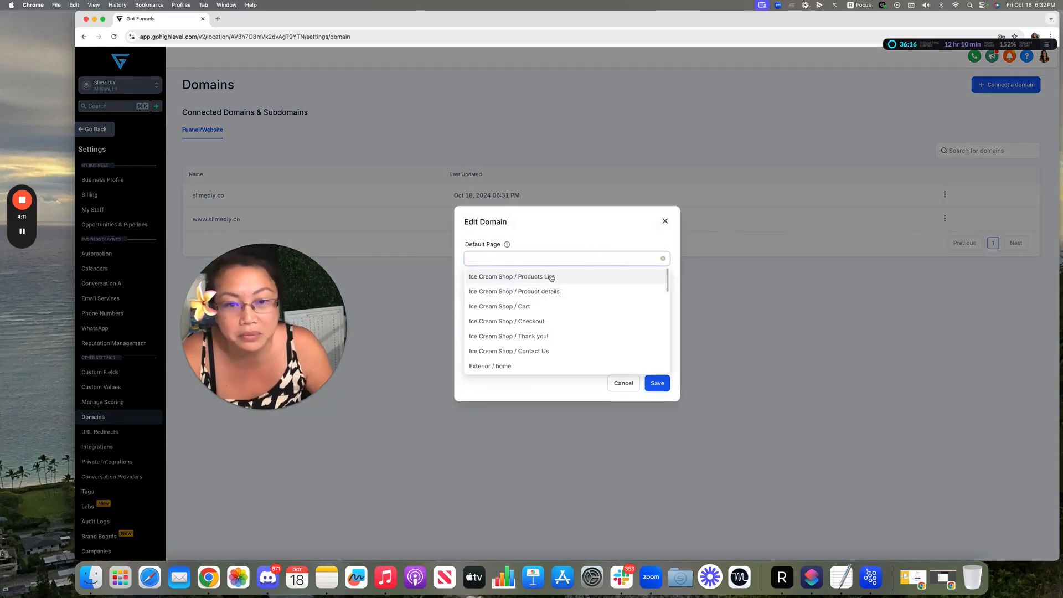
{"action": "left_click", "coordinate": [552, 278]}
{"action": "left_click", "coordinate": [545, 292]}
{"action": "left_click", "coordinate": [551, 315]}
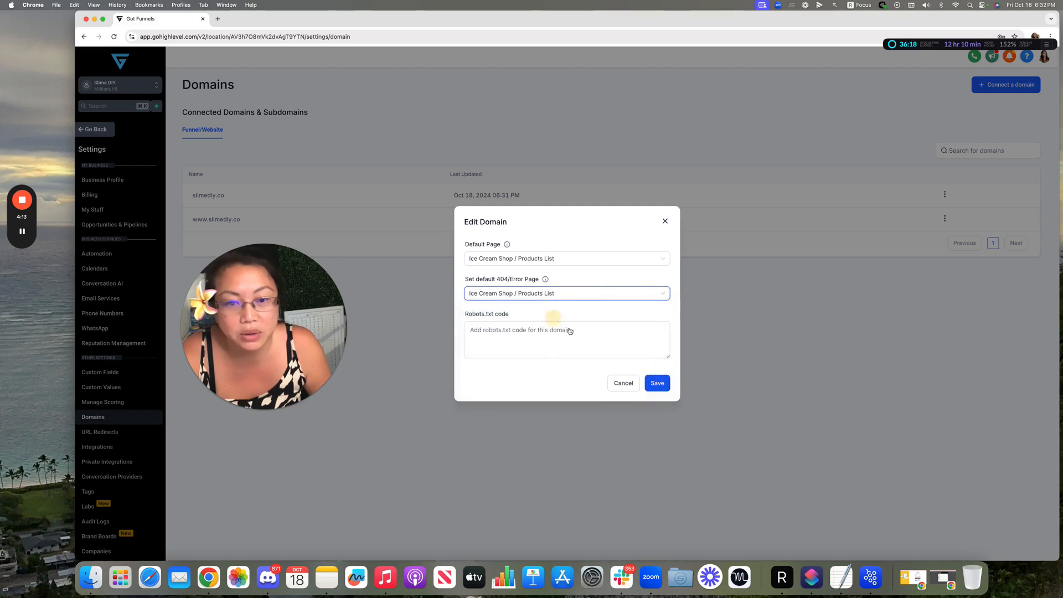
{"action": "left_click", "coordinate": [655, 384]}
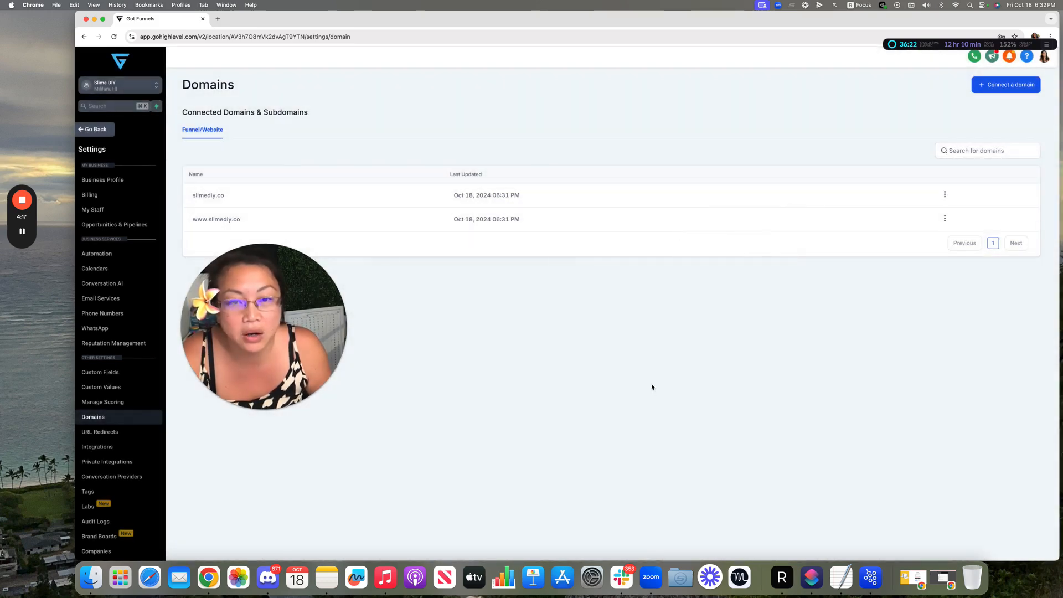
- Leave the domain settings, look through the Stores and Websites lists under Sites, and open the Ice Cream Shop site
{"action": "left_click", "coordinate": [101, 131]}
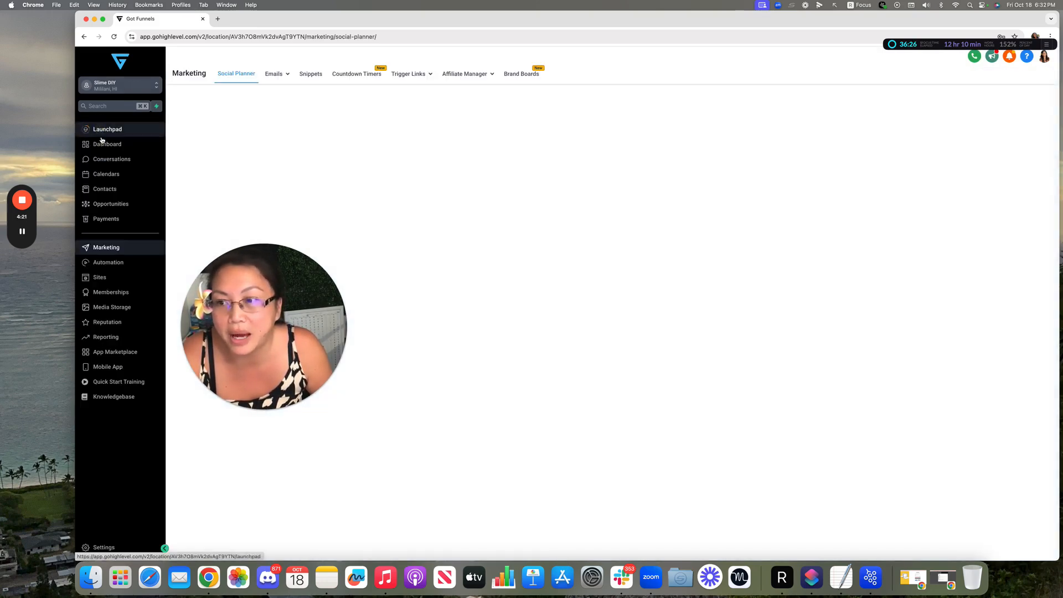
{"action": "left_click", "coordinate": [98, 278]}
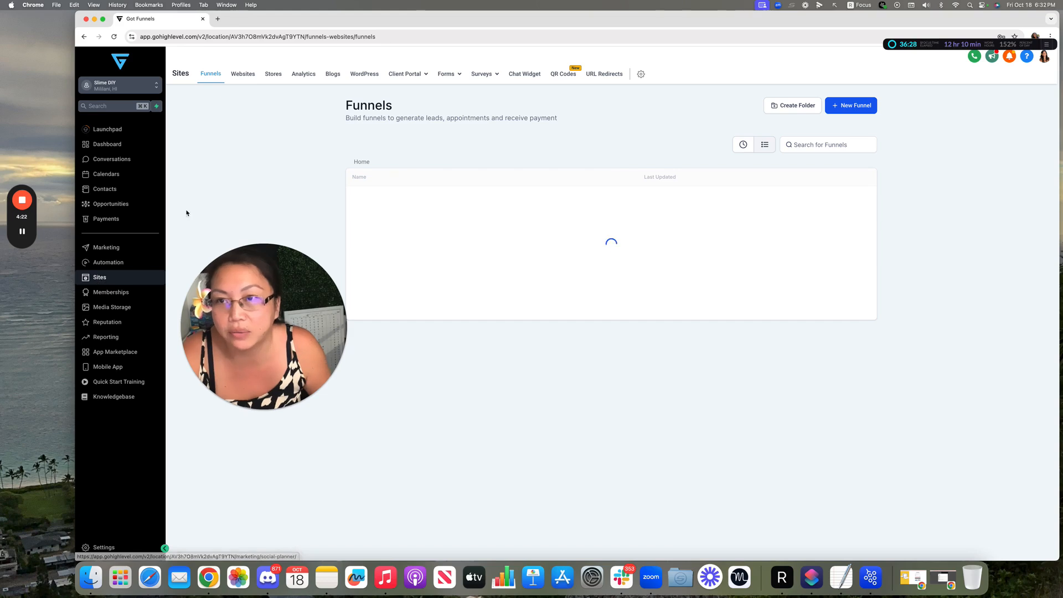
{"action": "left_click", "coordinate": [273, 74]}
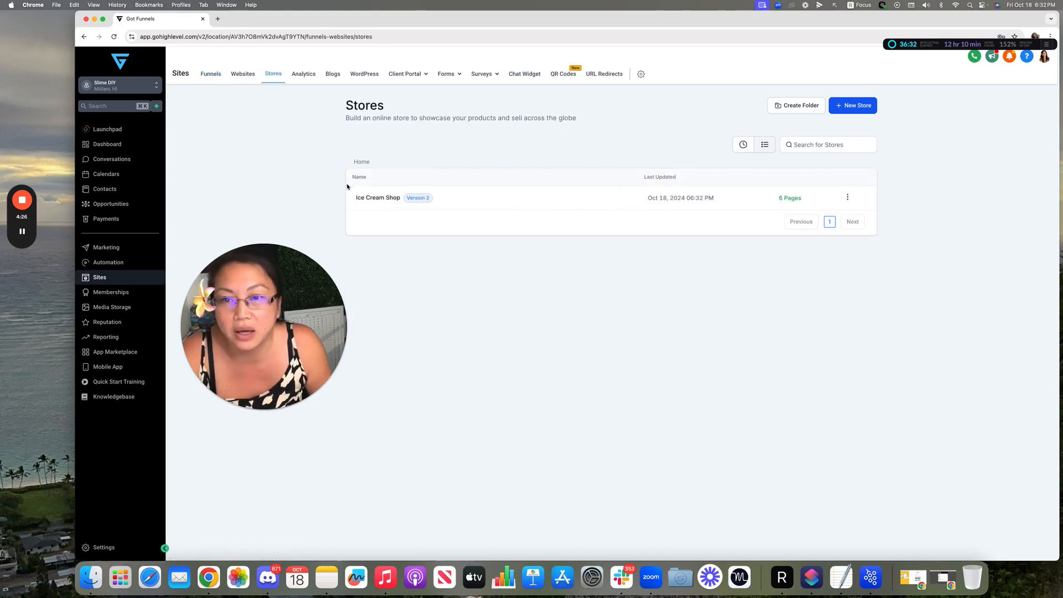
{"action": "left_click", "coordinate": [249, 79]}
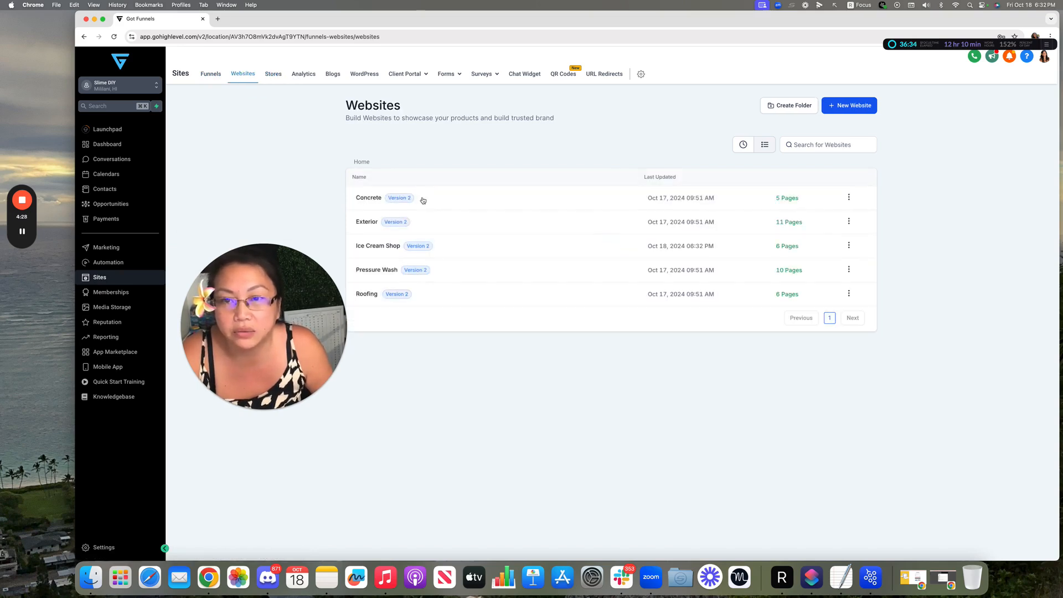
{"action": "left_click", "coordinate": [371, 248]}
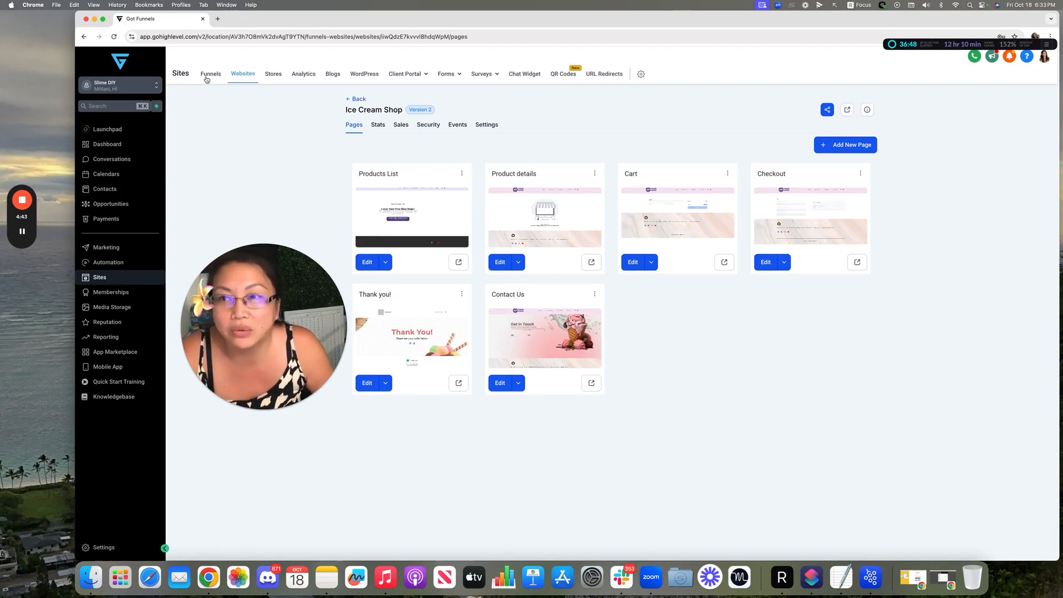
- Review the domain choices in the Ice Cream Shop store settings, keep slimediy.co, and save the settings
{"action": "left_click", "coordinate": [481, 126]}
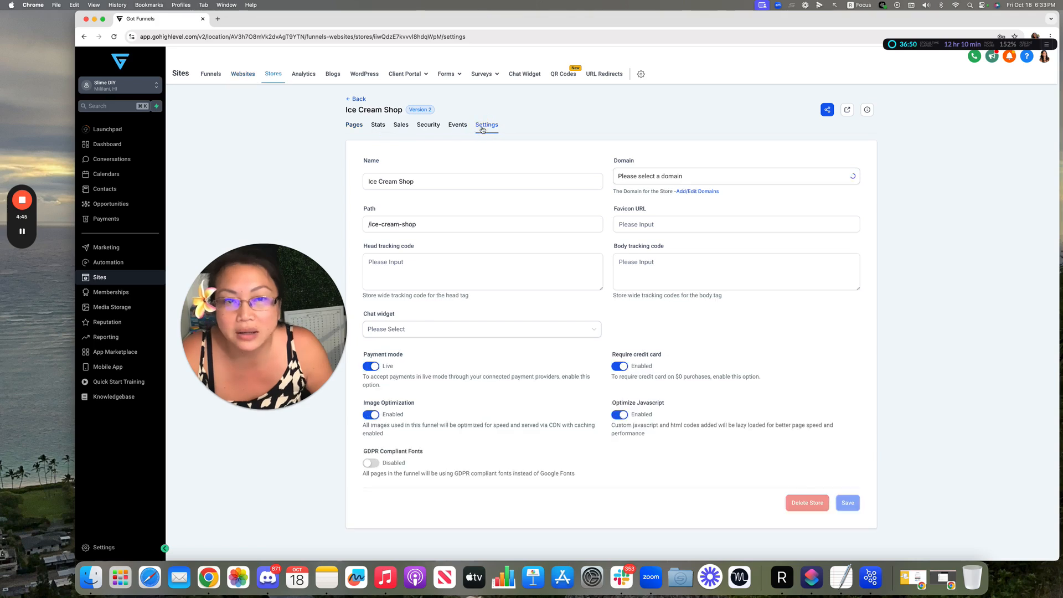
{"action": "left_click", "coordinate": [629, 172]}
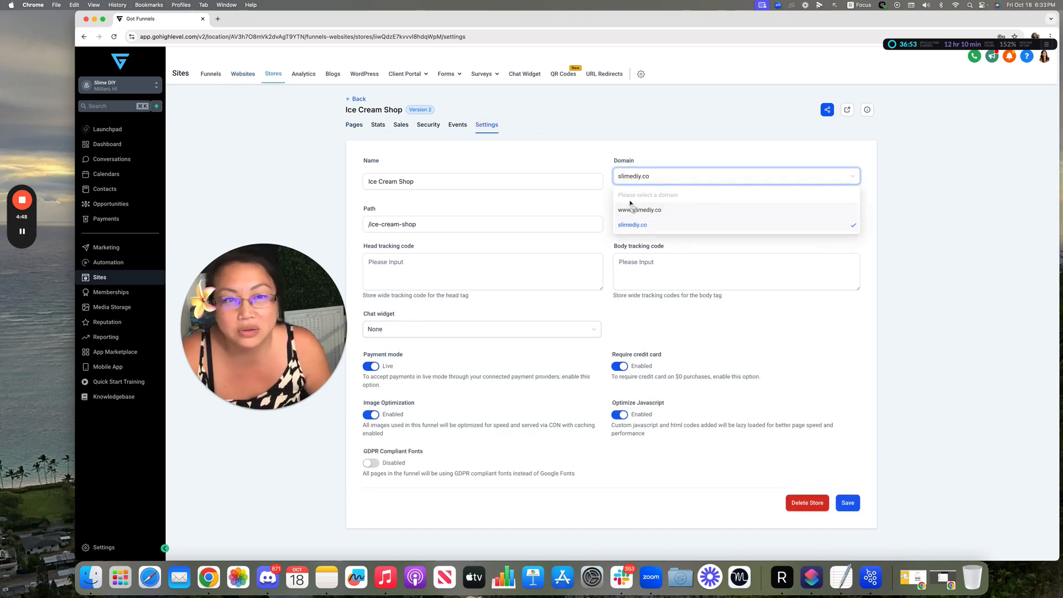
{"action": "left_click", "coordinate": [645, 153]}
{"action": "left_click", "coordinate": [632, 178]}
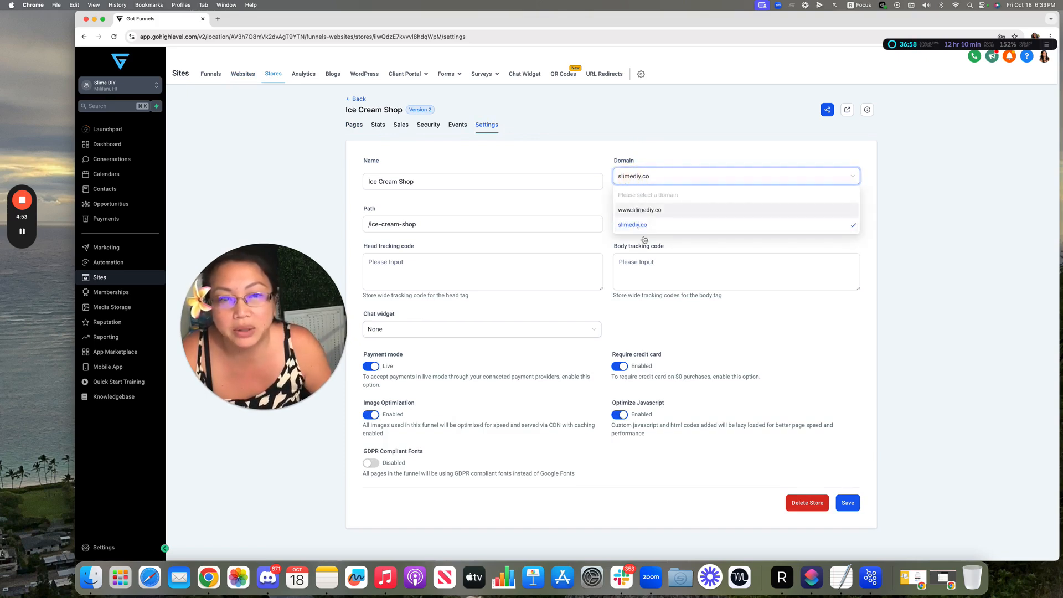
{"action": "left_click", "coordinate": [645, 143]}
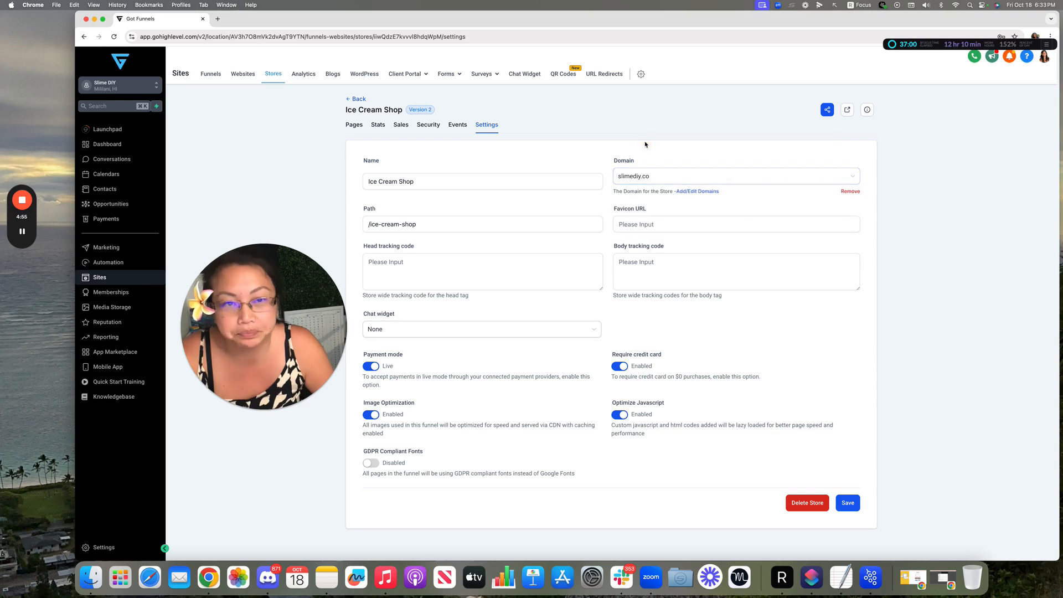
{"action": "left_click", "coordinate": [631, 178]}
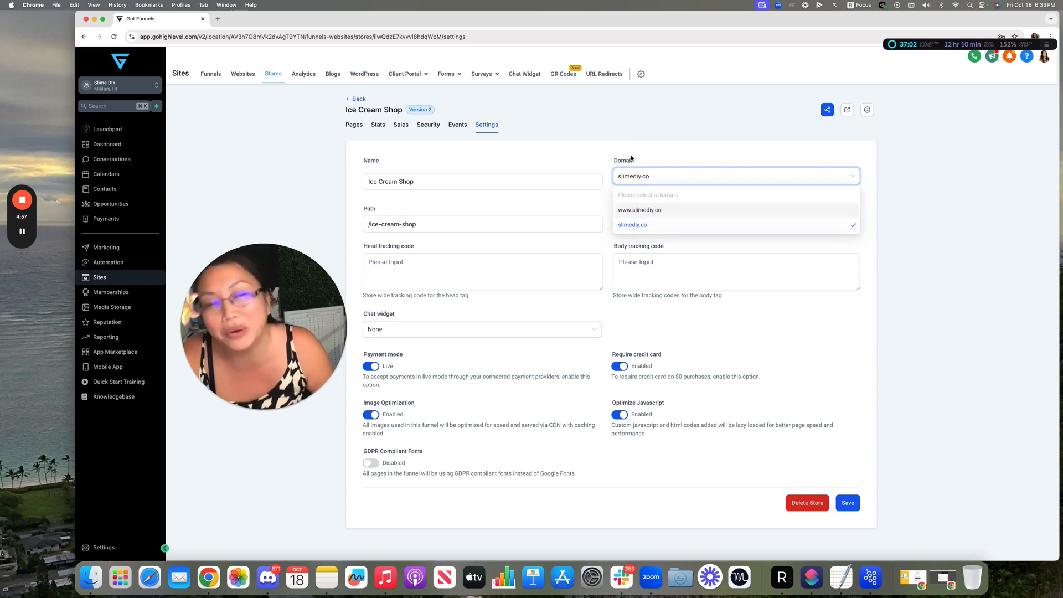
{"action": "left_click", "coordinate": [647, 150]}
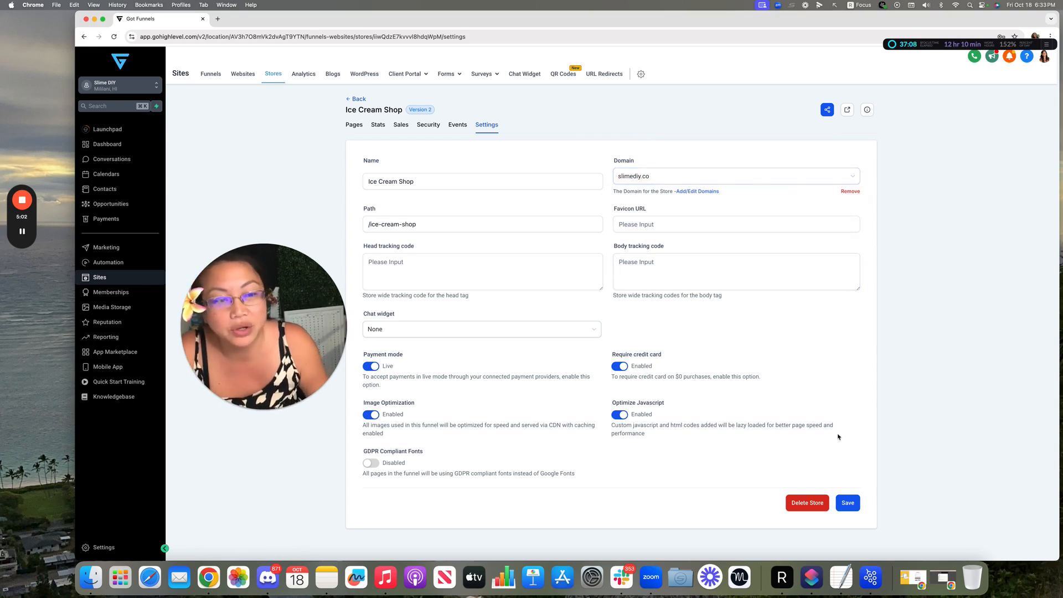
{"action": "left_click", "coordinate": [852, 499]}
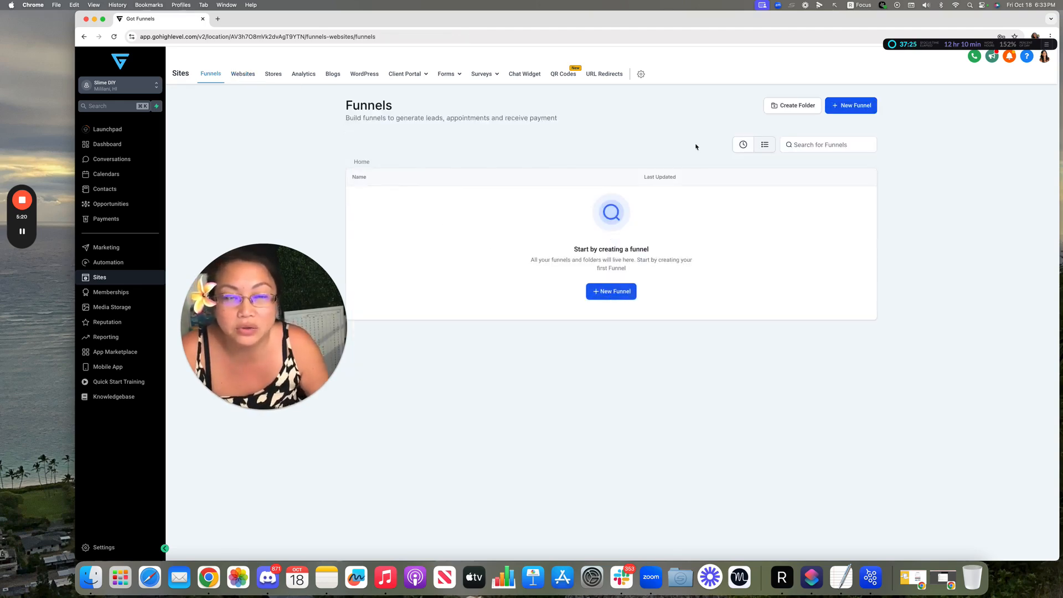
- Create a new funnel from templates, previewing Elementary Smart Funnel and continuing with the SaaS Sales template
{"action": "left_click", "coordinate": [609, 292]}
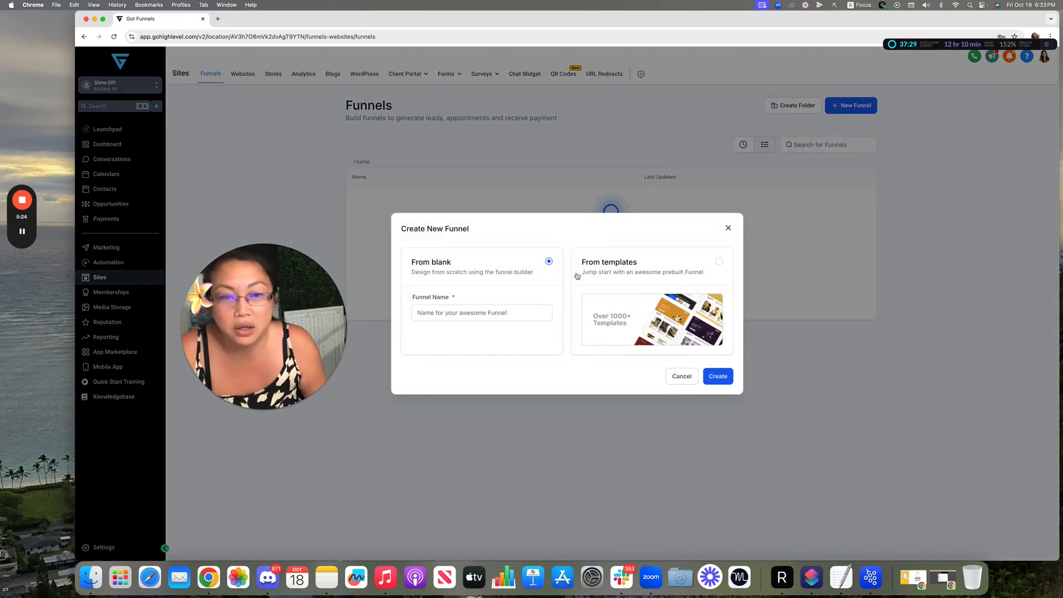
{"action": "left_click", "coordinate": [719, 261]}
{"action": "left_click", "coordinate": [712, 377]}
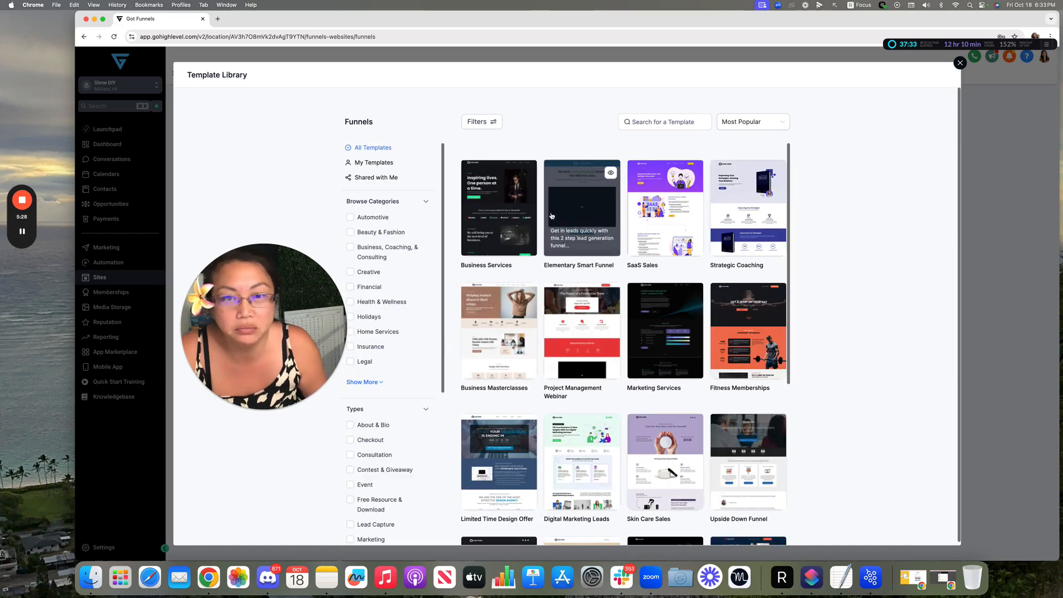
{"action": "left_click", "coordinate": [592, 198]}
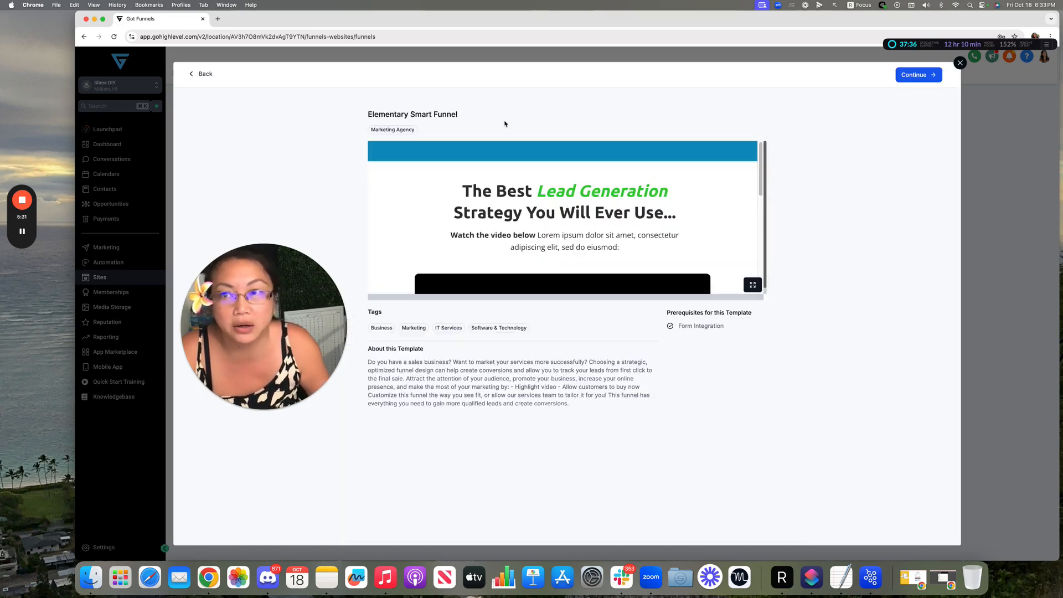
{"action": "left_click", "coordinate": [200, 74]}
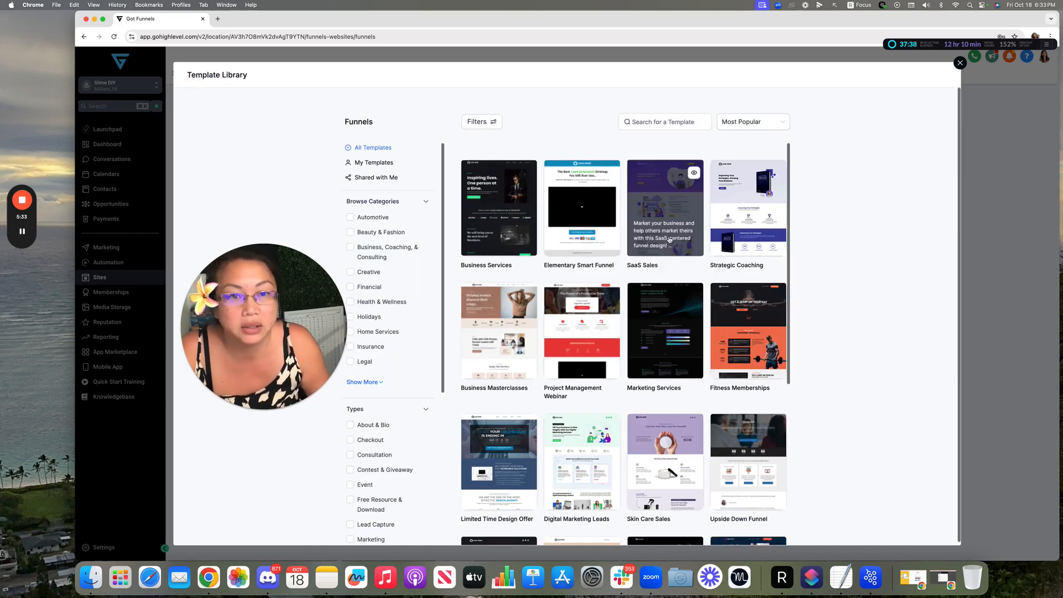
{"action": "left_click", "coordinate": [674, 216]}
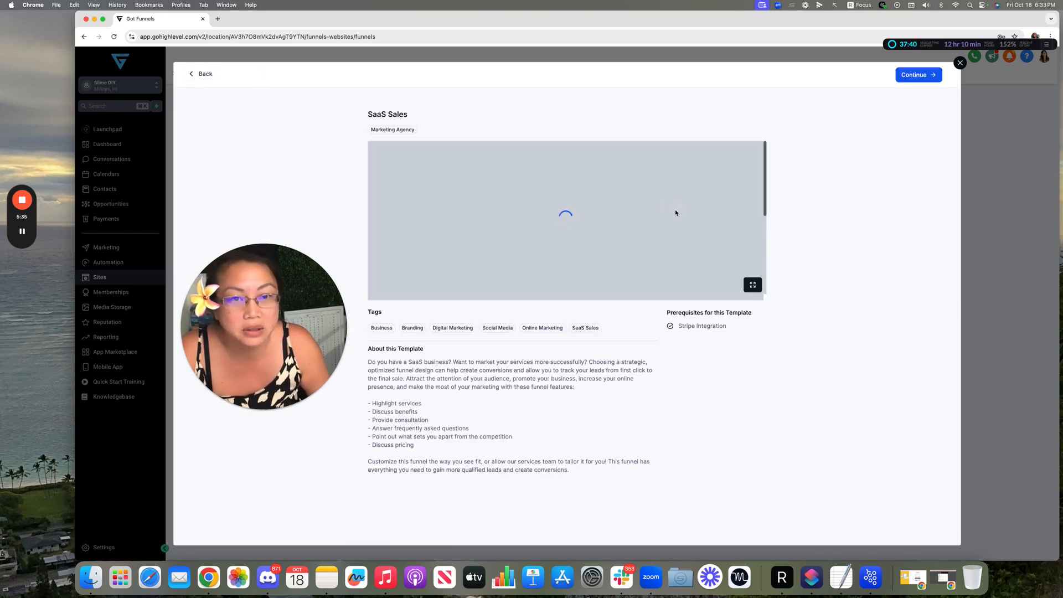
{"action": "left_click", "coordinate": [916, 81]}
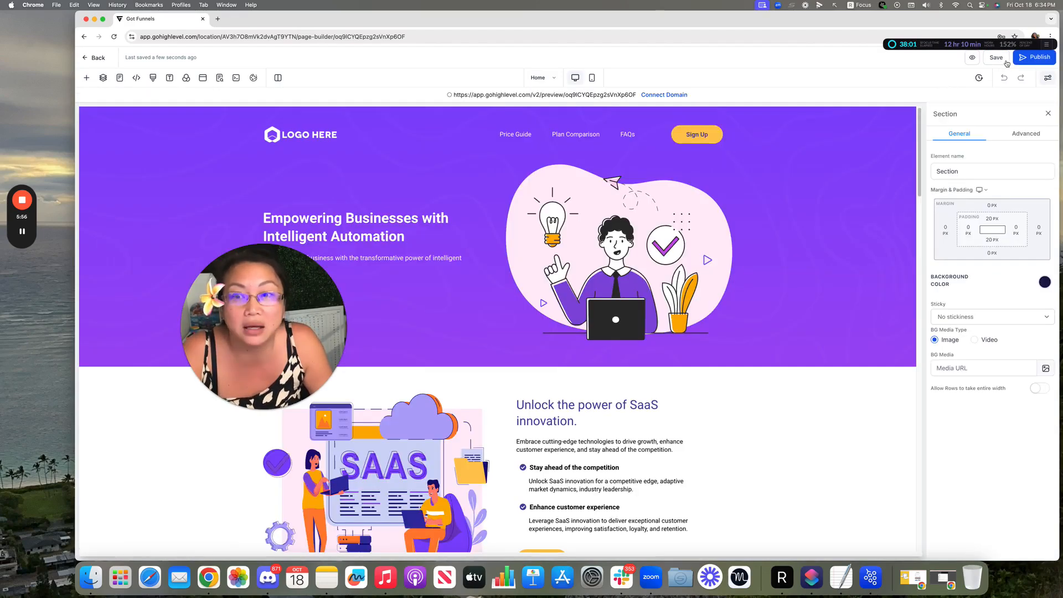
- Save the SaaS Sales funnel's Home page, start publishing it to review the domain choices, and cancel without selecting one
{"action": "left_click", "coordinate": [1006, 62]}
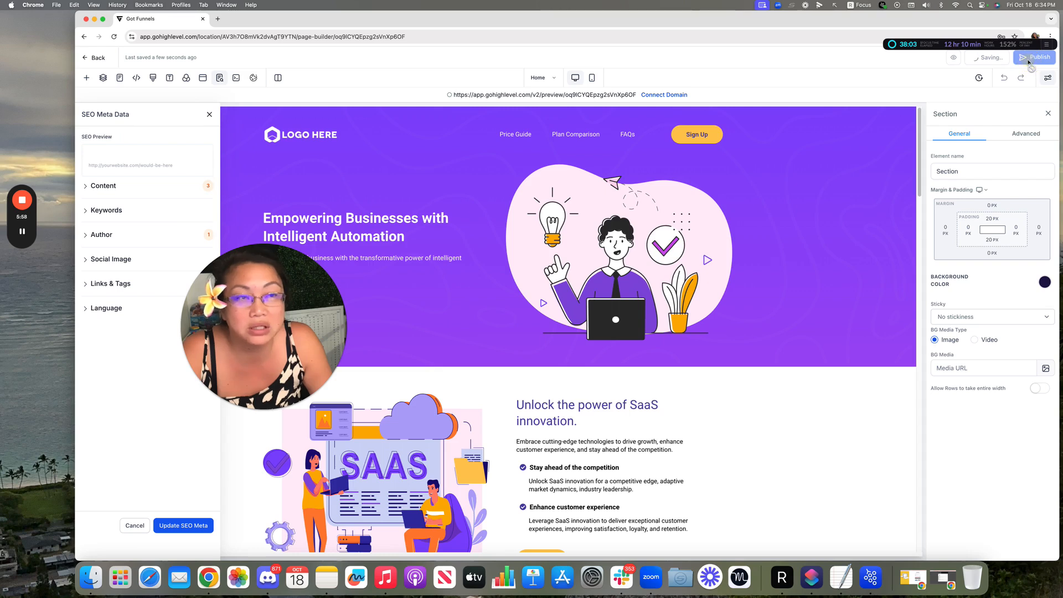
{"action": "left_click", "coordinate": [209, 114]}
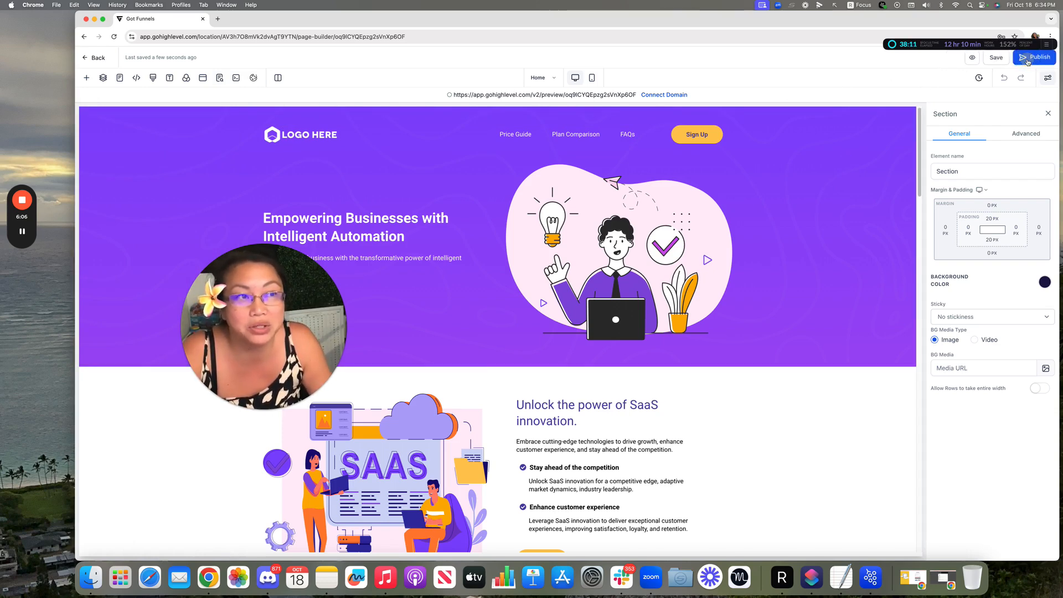
{"action": "left_click", "coordinate": [1031, 57]}
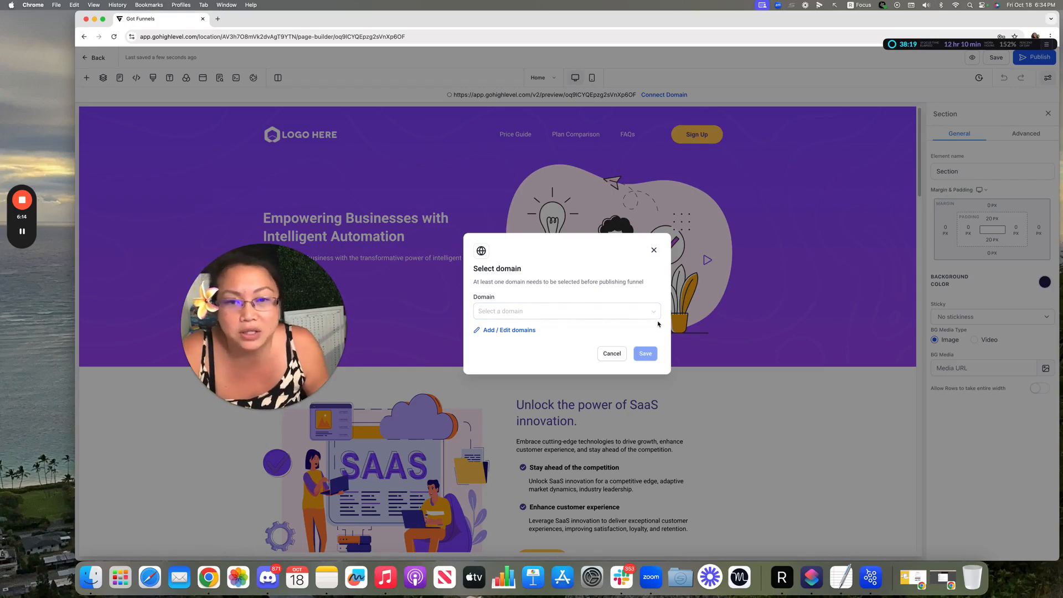
{"action": "left_click", "coordinate": [589, 315]}
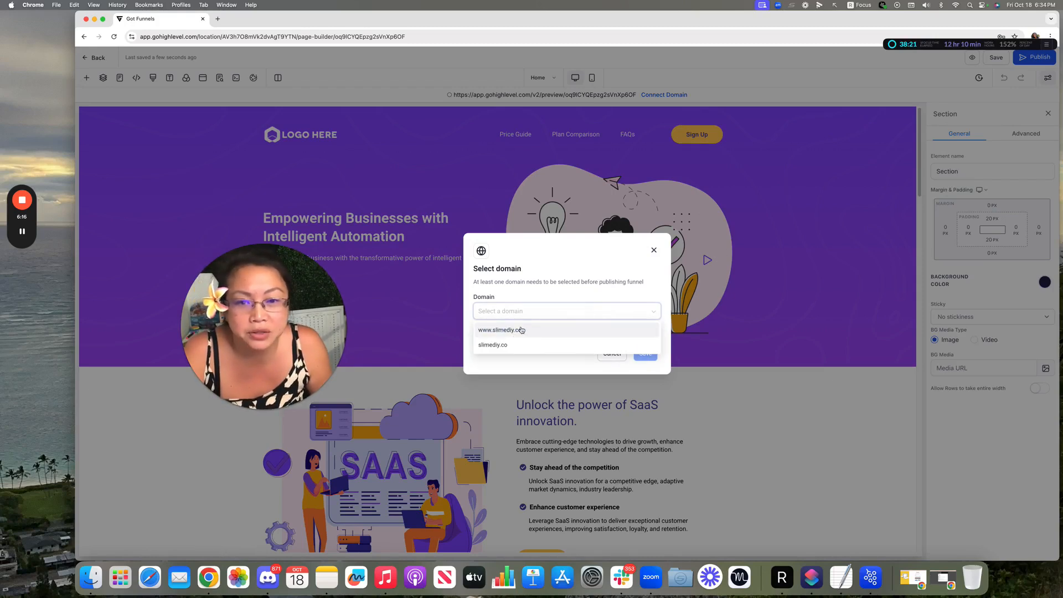
{"action": "left_click", "coordinate": [525, 278]}
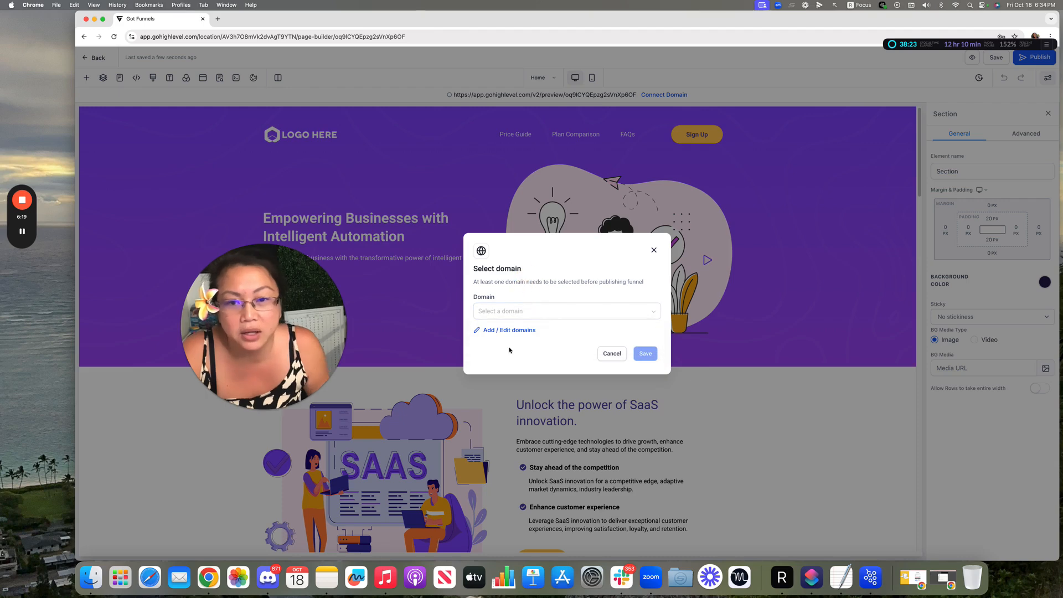
{"action": "left_click", "coordinate": [611, 354]}
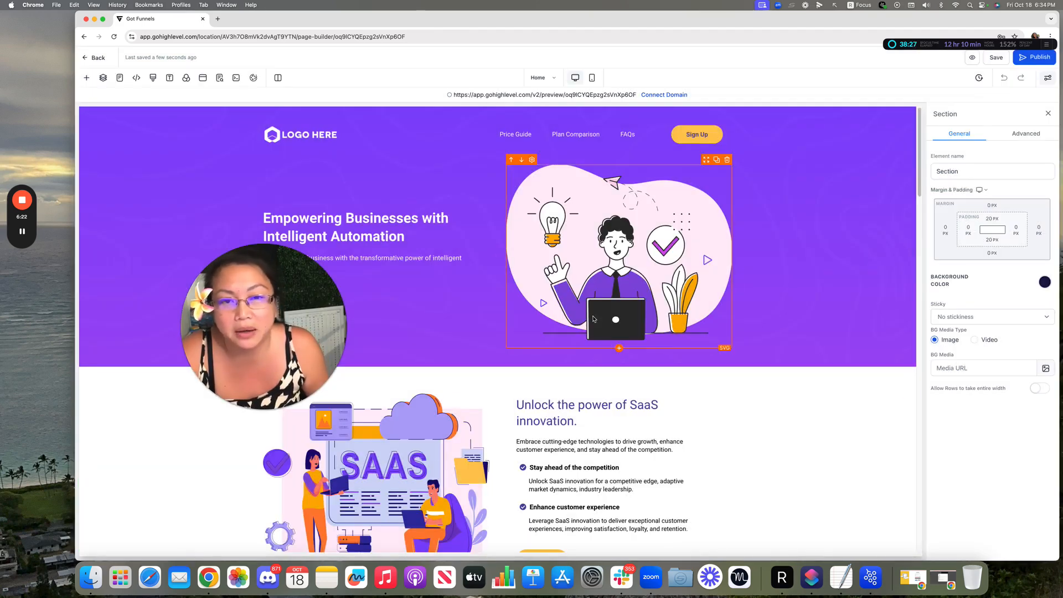
- Review the domain choices in the SaaS Sales funnel settings without selecting one, and return to the funnels list
{"action": "left_click", "coordinate": [95, 59]}
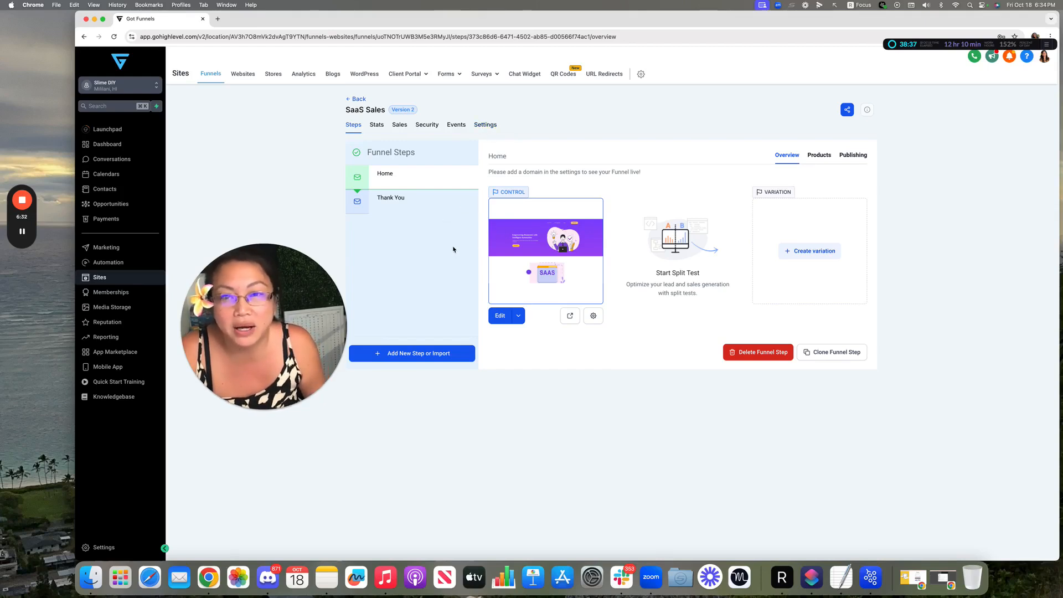
{"action": "left_click", "coordinate": [489, 126]}
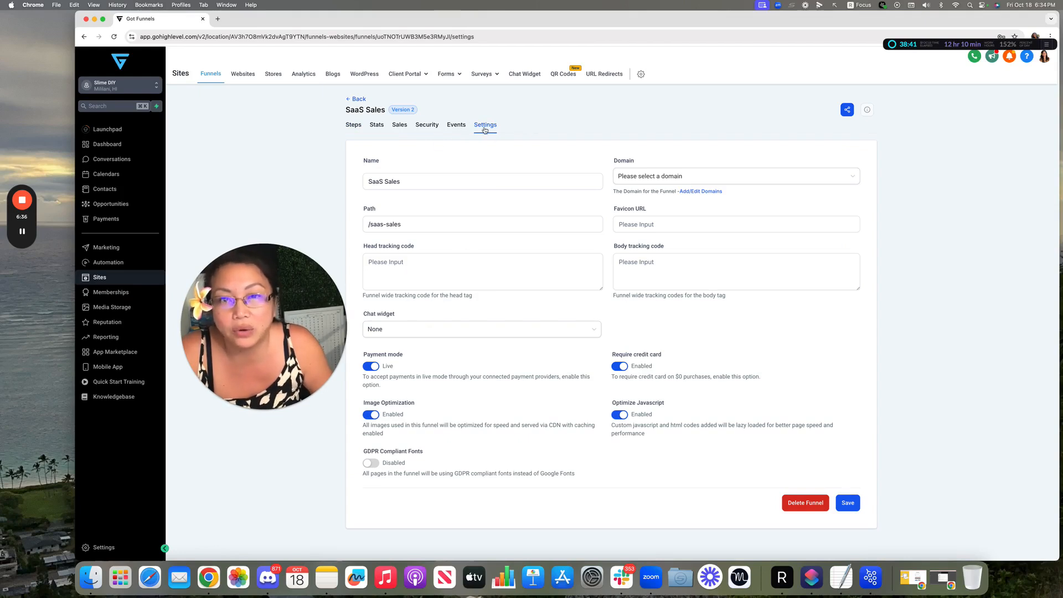
{"action": "left_click", "coordinate": [638, 176]}
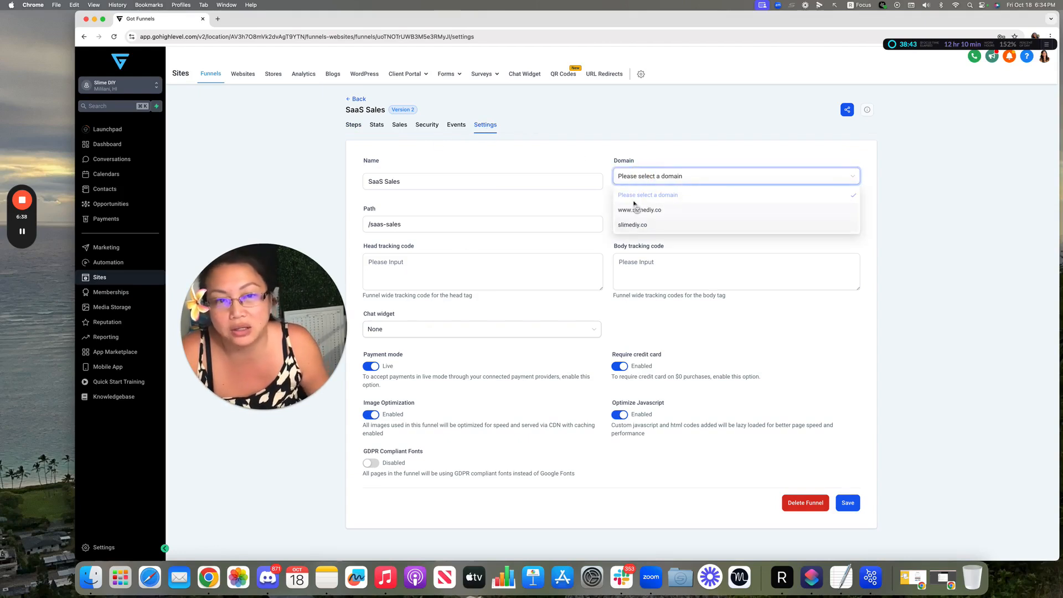
{"action": "left_click", "coordinate": [590, 169]}
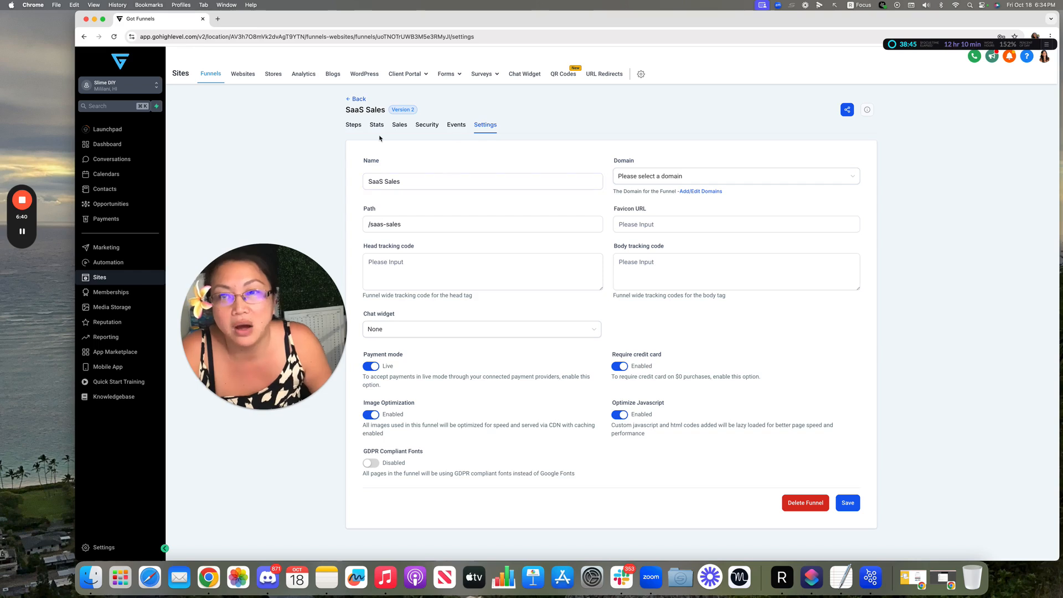
{"action": "left_click", "coordinate": [352, 103]}
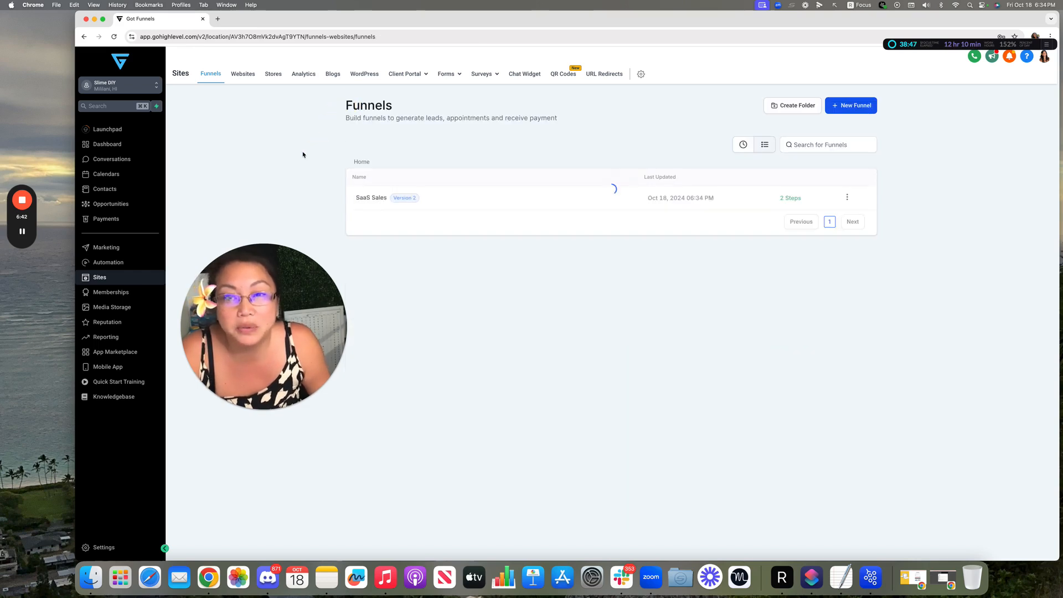